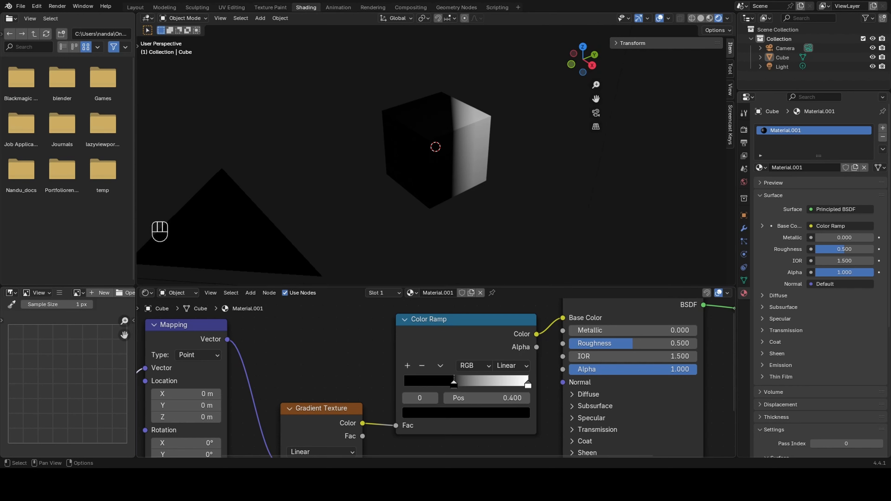
# Change the Color Ramp's black stop to dark blue by sampling the color with the eyedropper
pyautogui.click(459, 413)
pyautogui.click(507, 396)
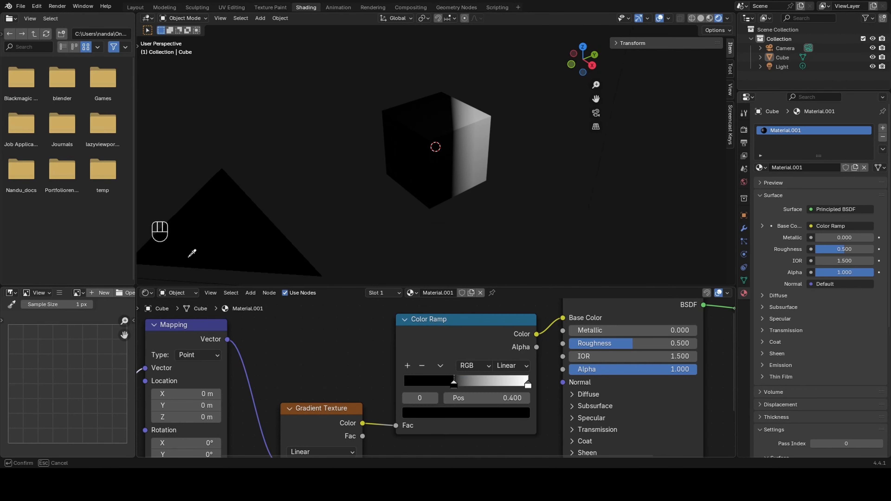
pyautogui.click(94, 144)
# Change the Color Ramp's white end stop to violet-blue by sampling the color with the eyedropper
pyautogui.click(528, 384)
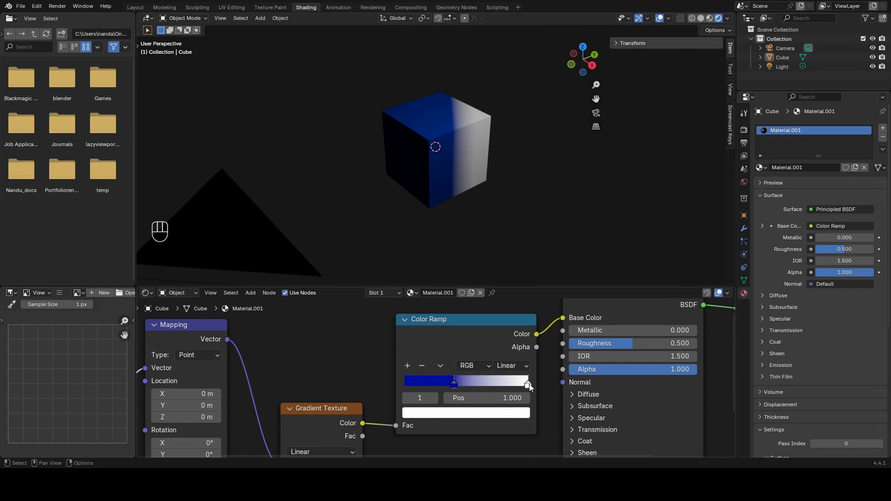
pyautogui.click(514, 411)
pyautogui.click(507, 396)
pyautogui.click(175, 143)
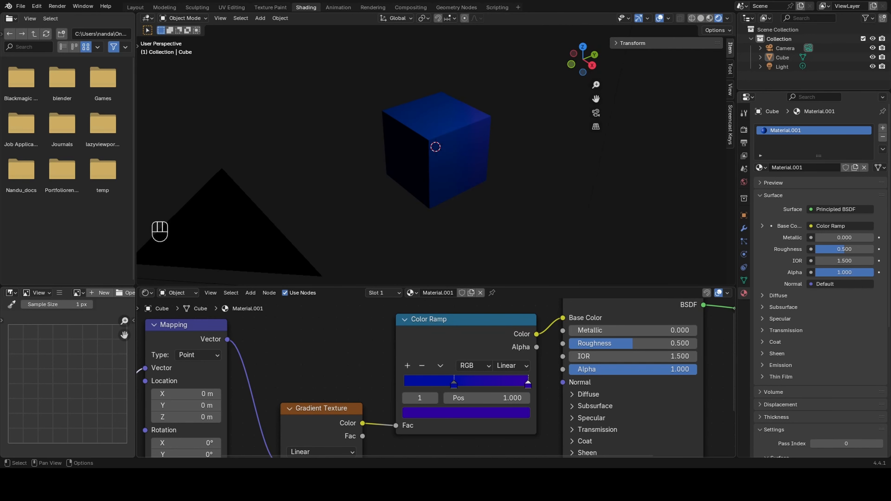
# Darken the Color Ramp's blue stop slightly and open the color of its violet end stop
pyautogui.moveTo(467, 234); pyautogui.dragTo(458, 256, button='middle')
pyautogui.scroll(3, 447, 258)
pyautogui.scroll(-3, 474, 186)
pyautogui.keyDown('shift'); pyautogui.moveTo(473, 186); pyautogui.dragTo(470, 226, button='middle'); pyautogui.keyUp('shift')
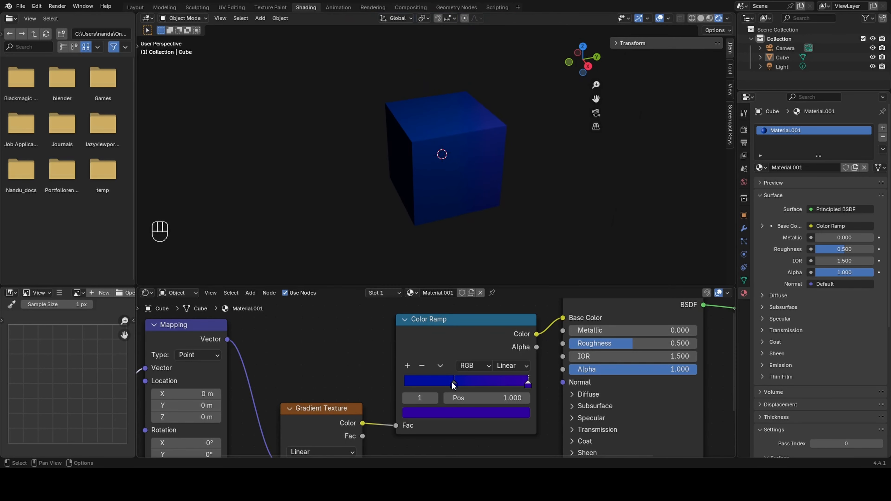
pyautogui.click(453, 384)
pyautogui.click(464, 413)
pyautogui.moveTo(511, 260)
pyautogui.mouseDown()
pyautogui.moveTo(508, 269)
pyautogui.moveTo(509, 239)
pyautogui.moveTo(509, 263)
pyautogui.mouseUp()
pyautogui.click(516, 411)
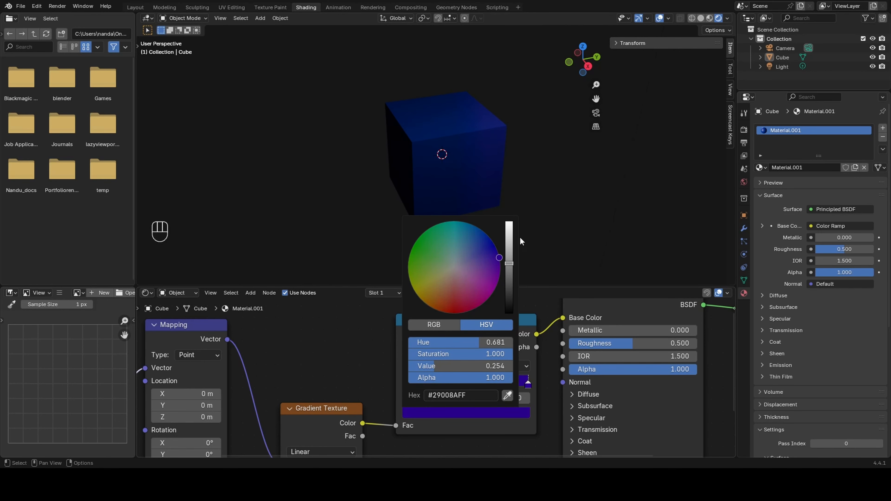
pyautogui.moveTo(509, 217); pyautogui.dragTo(552, 184, button='middle')
# Move the Principled BSDF and Material Output nodes away from the gradient nodes, and shift the gradient nodes down to make room
pyautogui.scroll(-11, 381, 331)
pyautogui.moveTo(496, 317); pyautogui.dragTo(637, 340)
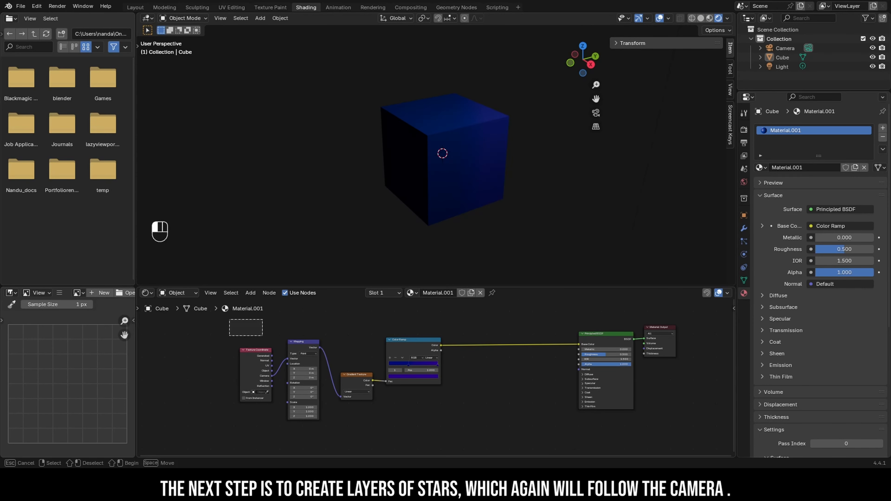
pyautogui.moveTo(262, 336); pyautogui.dragTo(408, 395)
pyautogui.moveTo(404, 340); pyautogui.dragTo(409, 408)
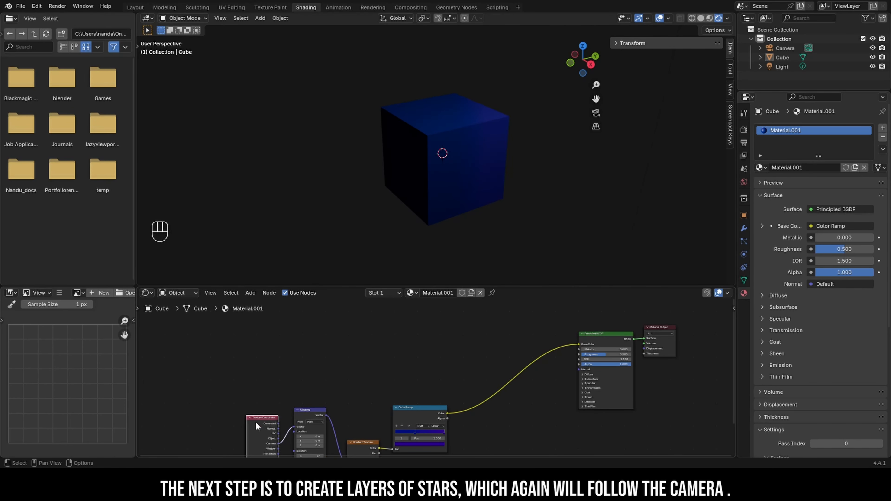
# Add a second Mapping node fed by the Texture Coordinate node's Camera output and place it above the first Mapping node
pyautogui.moveTo(278, 443); pyautogui.dragTo(283, 363)
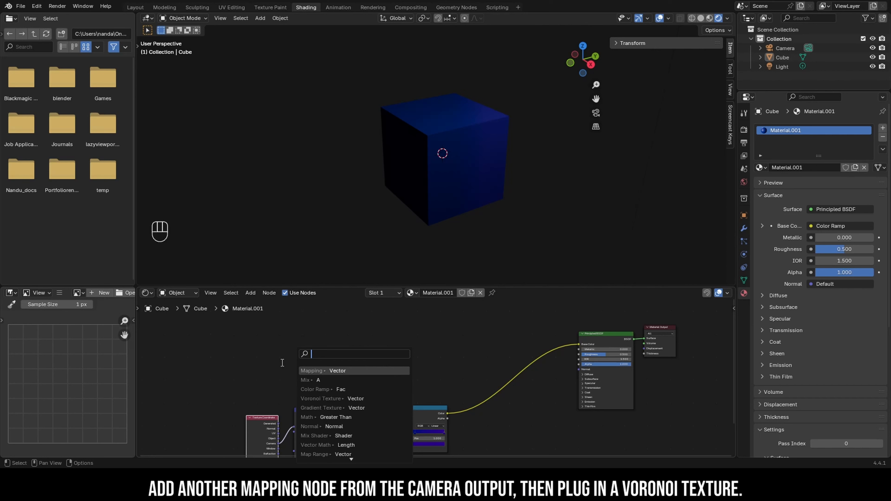
pyautogui.click(298, 371)
pyautogui.click(294, 339)
# Add a Voronoi Texture node connected to the new Mapping node's Vector output
pyautogui.moveTo(325, 327); pyautogui.dragTo(350, 327)
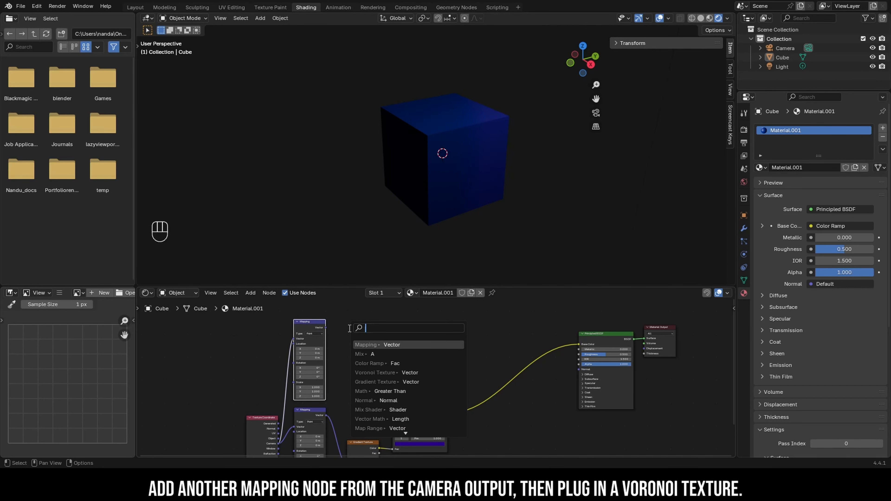
pyautogui.write('ve')
pyautogui.press('BackSpace')
pyautogui.press('BackSpace')
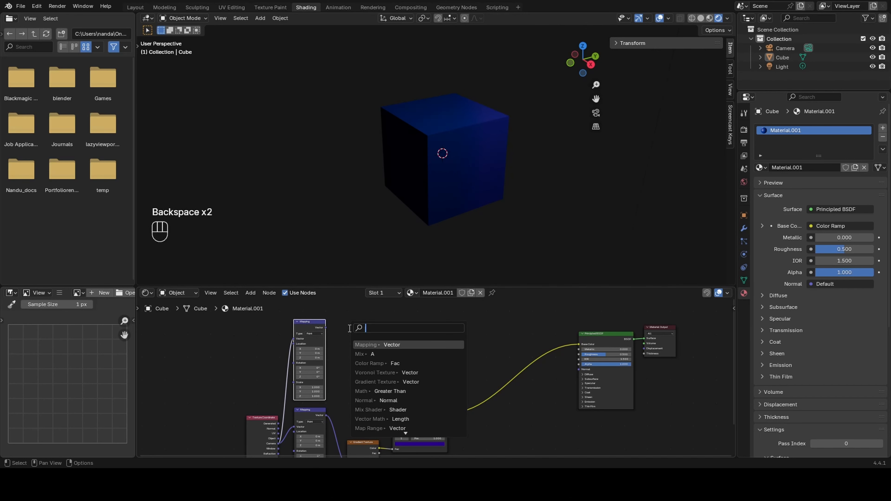
pyautogui.write('vor')
pyautogui.press('Return')
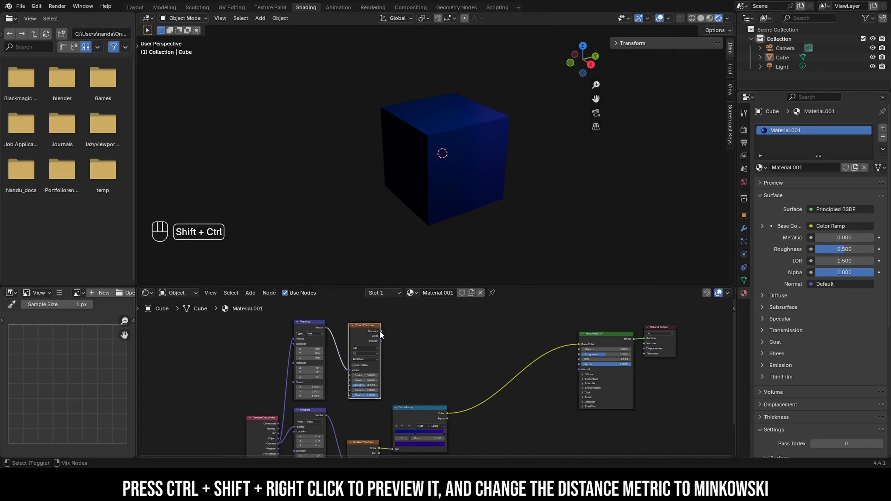
# Preview the Voronoi Texture on the cube and set its distance metric to Minkowski
pyautogui.keyDown('ctrl'); pyautogui.keyDown('shift'); pyautogui.click(380, 334); pyautogui.keyUp('shift'); pyautogui.keyUp('ctrl')
pyautogui.moveTo(411, 129); pyautogui.dragTo(430, 177, button='middle')
pyautogui.scroll(5, 446, 336)
pyautogui.click(310, 374)
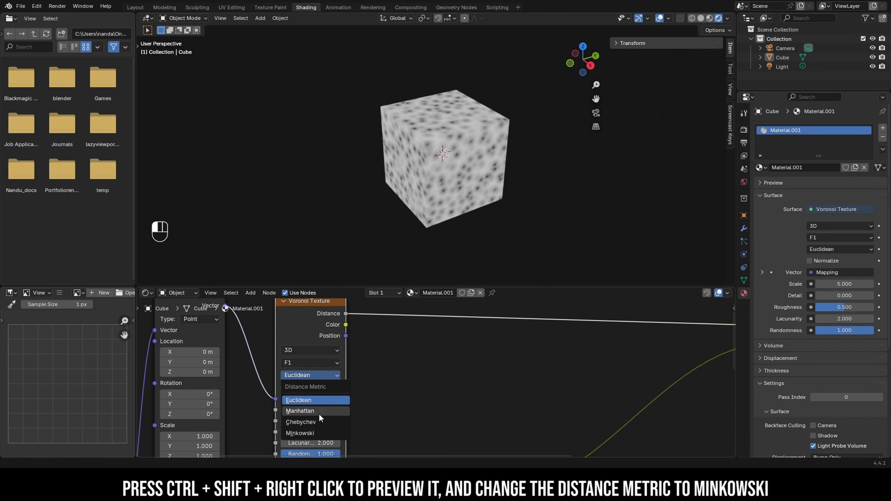
pyautogui.click(316, 432)
pyautogui.scroll(5, 447, 132)
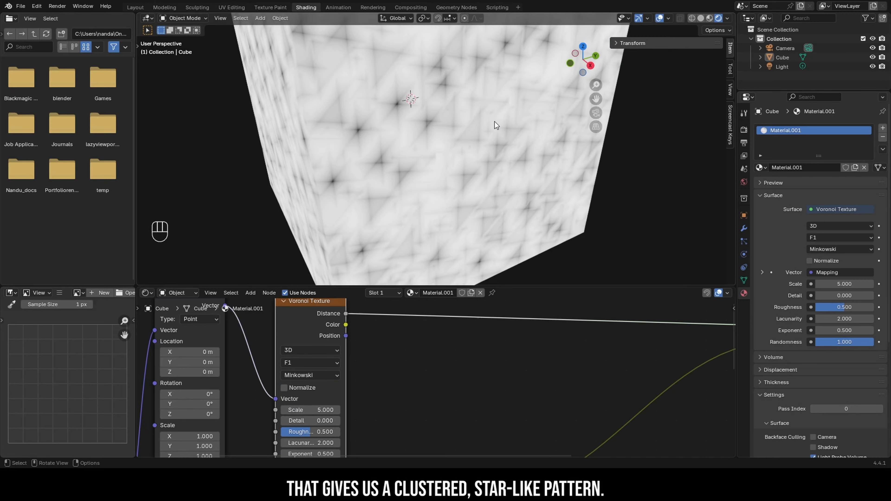
pyautogui.moveTo(496, 126); pyautogui.dragTo(422, 278, button='middle')
pyautogui.scroll(-4, 421, 277)
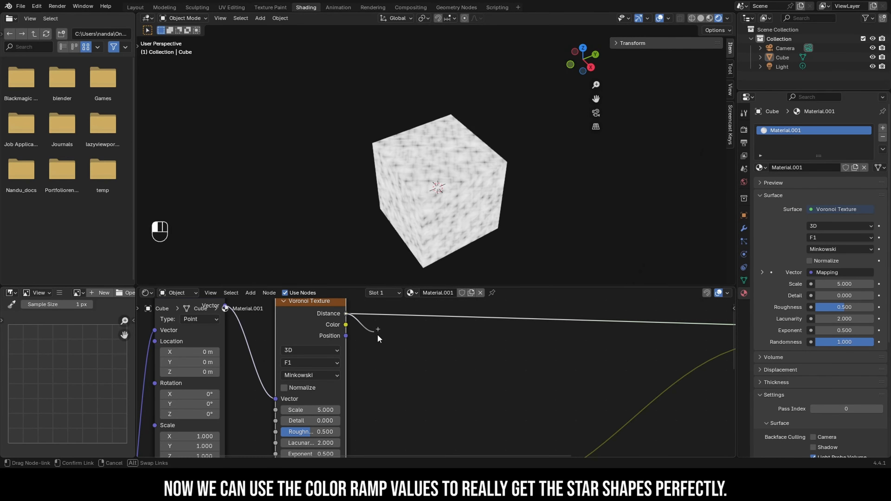
# Add a Color Ramp node from the Voronoi Texture's Distance output and preview it on the cube
pyautogui.moveTo(378, 335); pyautogui.dragTo(391, 340)
pyautogui.write('color r')
pyautogui.press('Return')
pyautogui.click(391, 340)
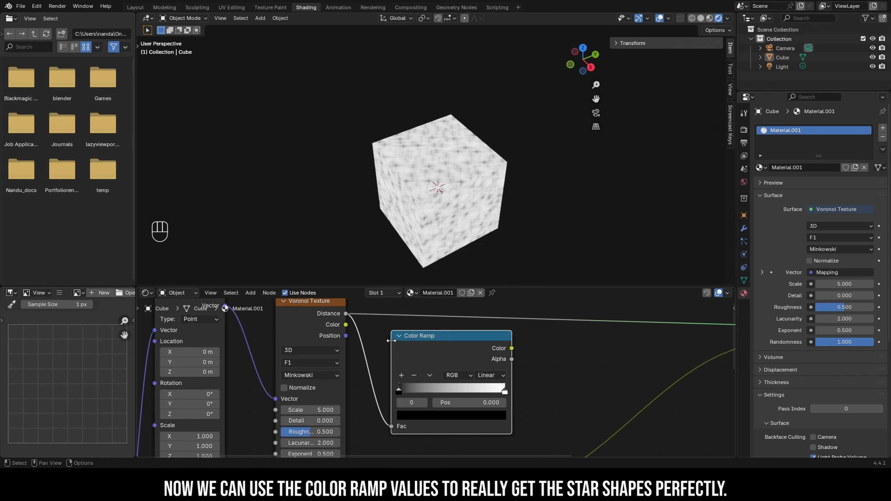
pyautogui.scroll(-2, 562, 344)
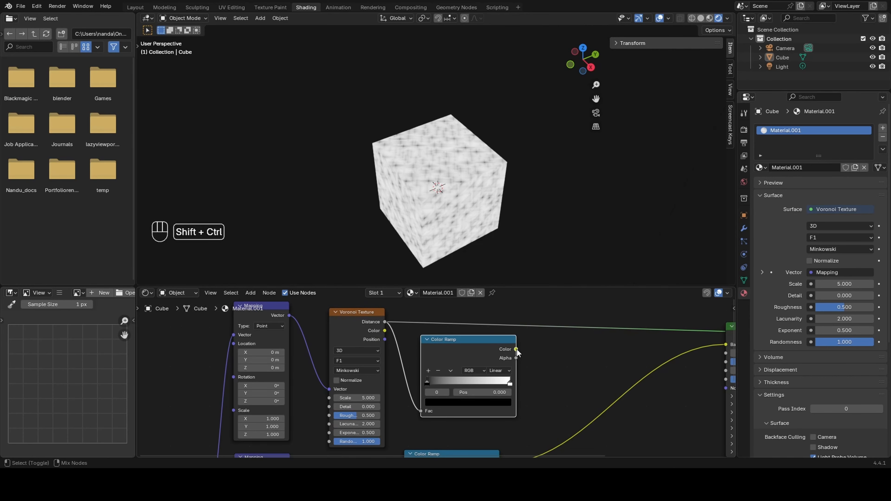
pyautogui.scroll(-2, 517, 352)
pyautogui.keyDown('ctrl'); pyautogui.keyDown('shift'); pyautogui.click(453, 353); pyautogui.keyUp('shift'); pyautogui.keyUp('ctrl')
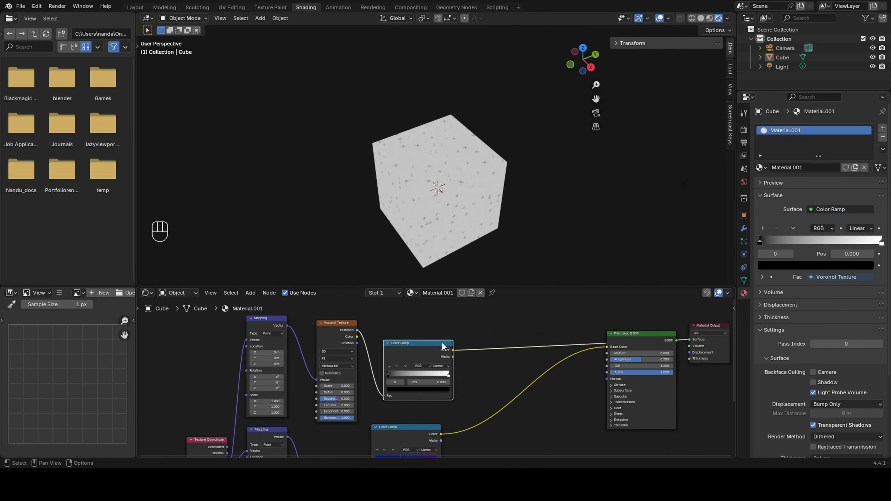
# Set the interpolation of both the Voronoi Color Ramp and the blue gradient Color Ramp to Ease
pyautogui.scroll(2, 444, 326)
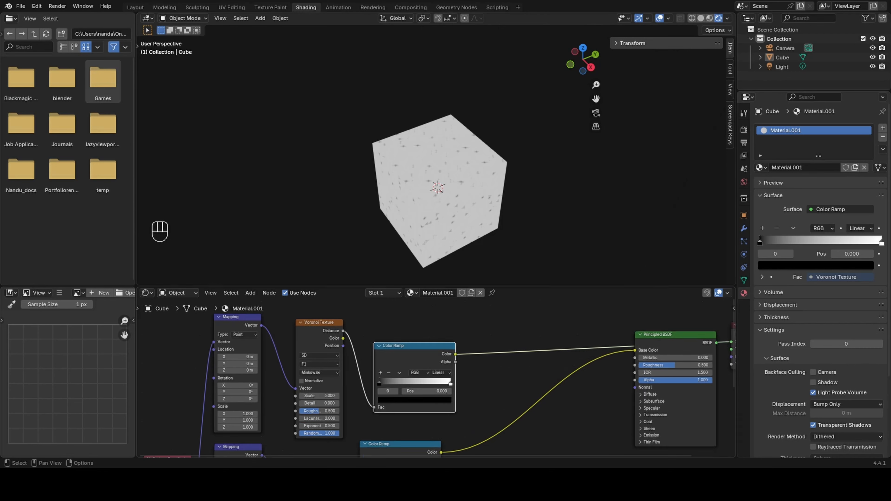
pyautogui.scroll(3, 426, 368)
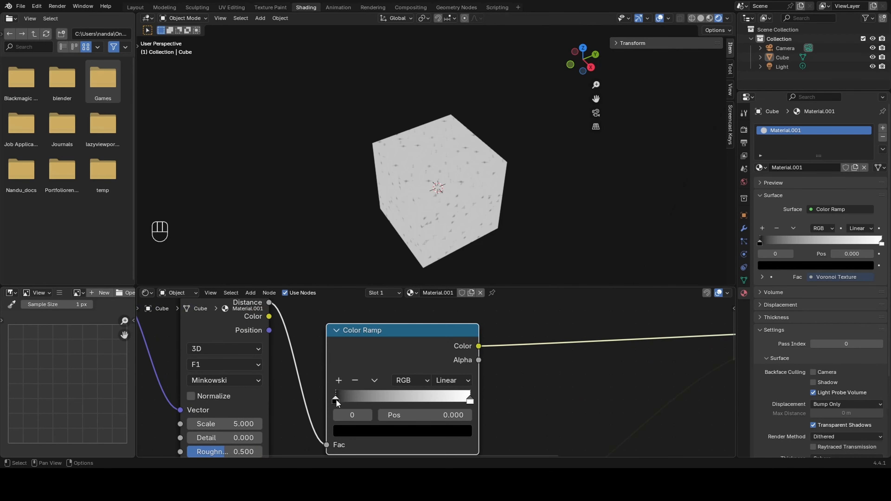
pyautogui.click(451, 380)
pyautogui.click(449, 308)
pyautogui.scroll(2, 515, 367)
pyautogui.scroll(-3, 519, 365)
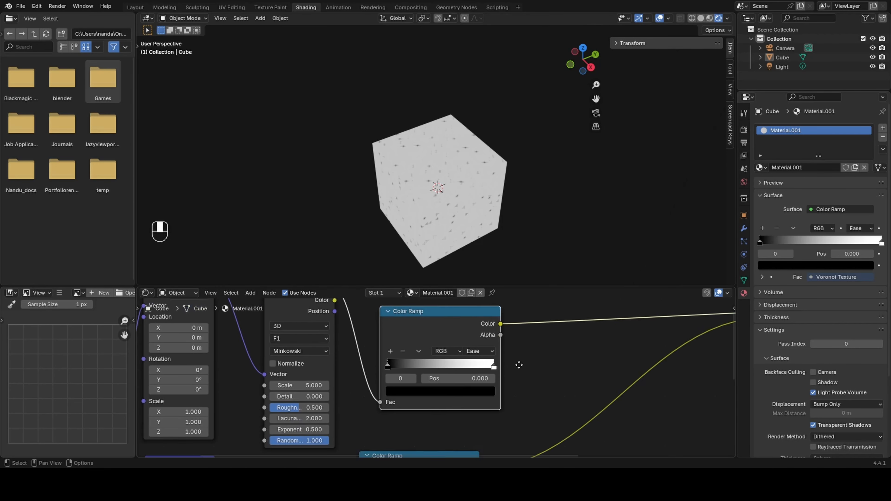
pyautogui.moveTo(519, 365); pyautogui.dragTo(489, 294, button='middle')
pyautogui.click(430, 425)
pyautogui.click(430, 369)
pyautogui.moveTo(483, 350); pyautogui.dragTo(484, 418, button='middle')
# Bring both stops of the Voronoi Color Ramp together at about 0.405, with white before black, to isolate white stars on black
pyautogui.scroll(3, 456, 403)
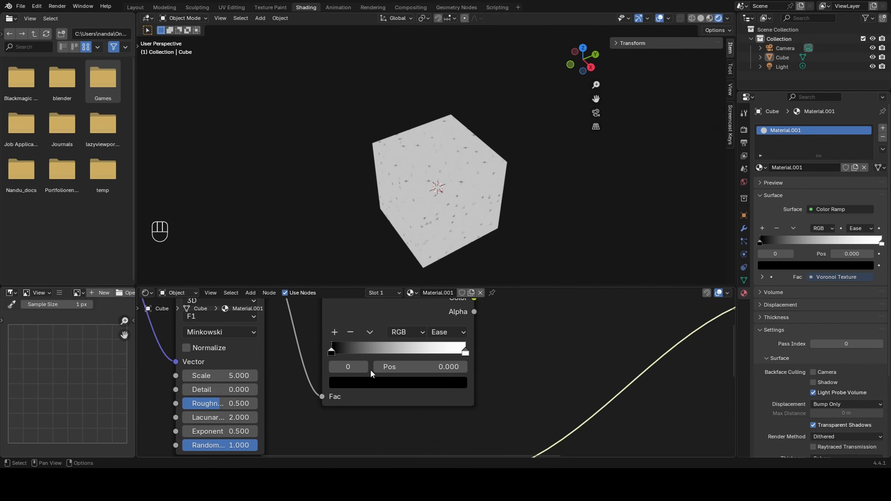
pyautogui.moveTo(332, 352); pyautogui.dragTo(386, 353)
pyautogui.moveTo(465, 352); pyautogui.dragTo(382, 359)
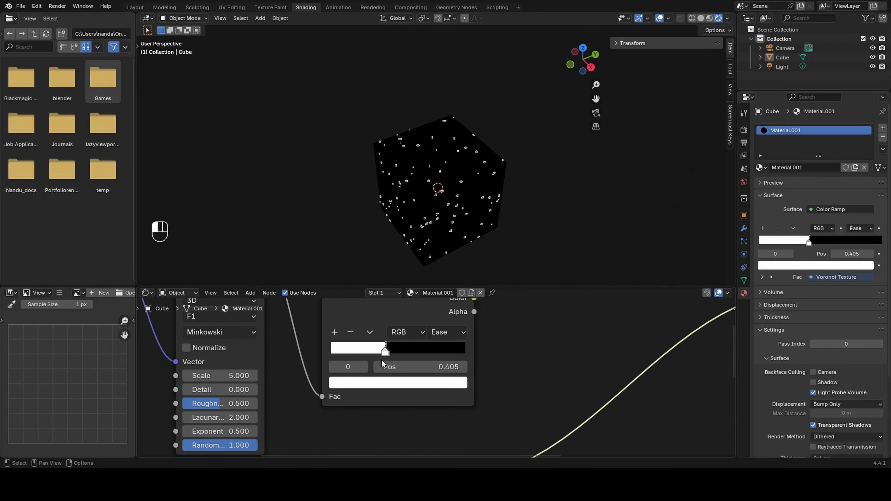
pyautogui.scroll(3, 451, 205)
pyautogui.moveTo(451, 205); pyautogui.dragTo(441, 182, button='middle')
pyautogui.scroll(3, 441, 182)
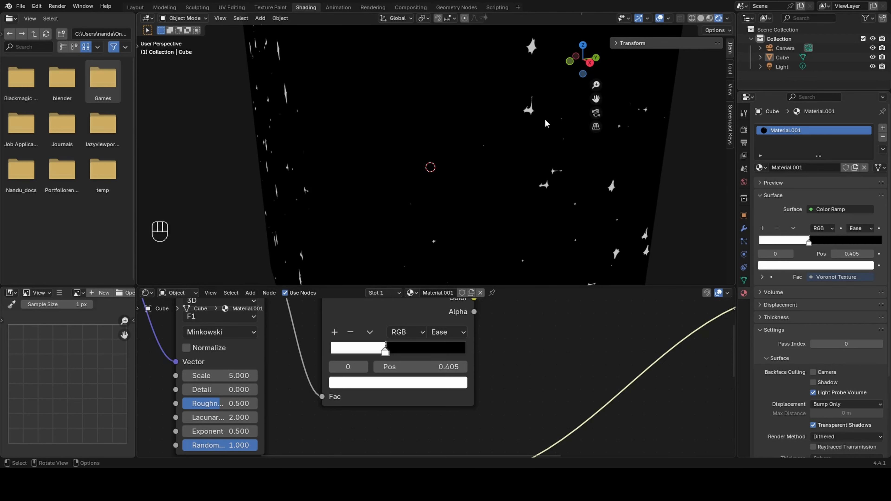
pyautogui.scroll(-2, 288, 329)
pyautogui.click(250, 325)
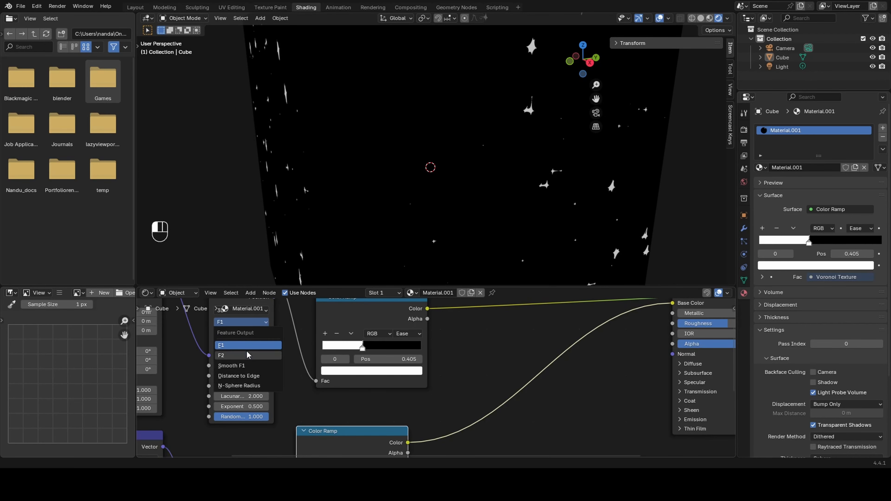
pyautogui.click(245, 352)
pyautogui.scroll(-3, 481, 187)
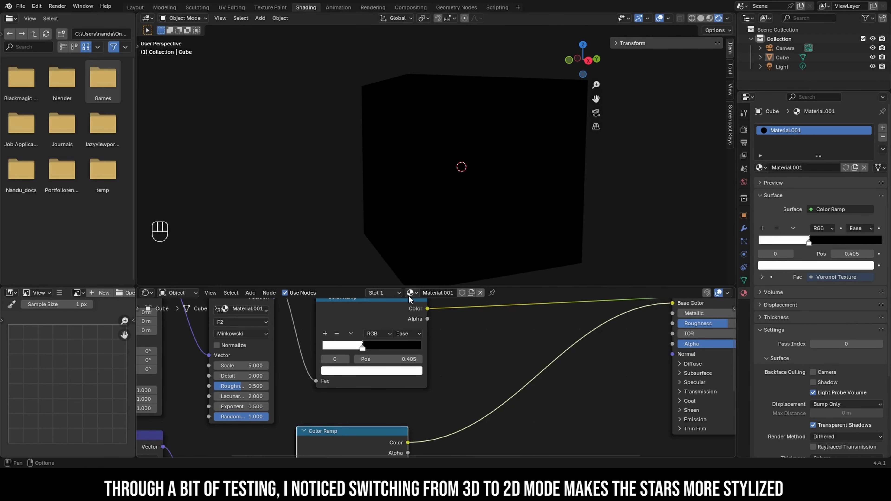
pyautogui.scroll(1, 399, 303)
pyautogui.moveTo(353, 359); pyautogui.dragTo(349, 365)
pyautogui.hotkey('ctrl', 'z')
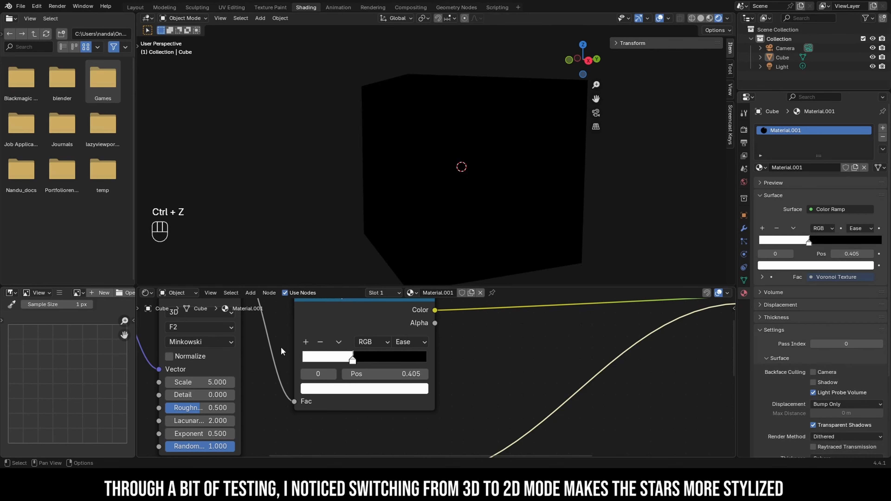
pyautogui.hotkey('ctrl', 'z')
# Switch the Voronoi Texture's dimensions to 2D for more stylized star shapes
pyautogui.click(220, 315)
pyautogui.click(204, 354)
pyautogui.scroll(-1, 457, 175)
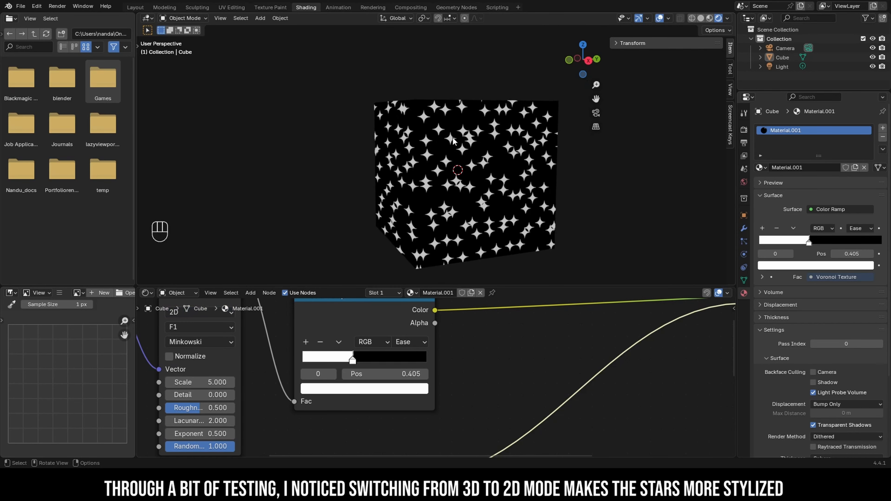
pyautogui.moveTo(457, 176); pyautogui.dragTo(470, 196, button='middle')
pyautogui.scroll(3, 471, 195)
pyautogui.scroll(-3, 470, 199)
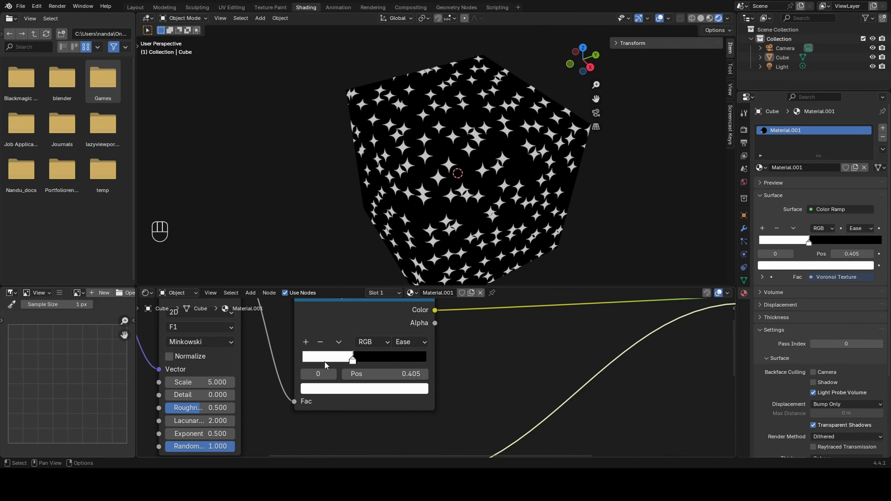
# Shift the Voronoi Color Ramp's stops to about 0.236 and set the Voronoi Texture's scale to 3
pyautogui.moveTo(352, 360); pyautogui.dragTo(336, 362)
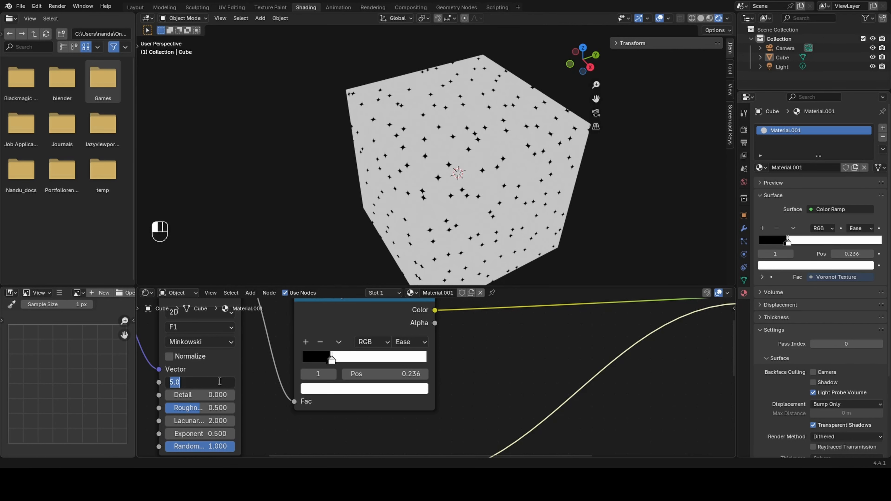
pyautogui.write('2')
pyautogui.press('Return')
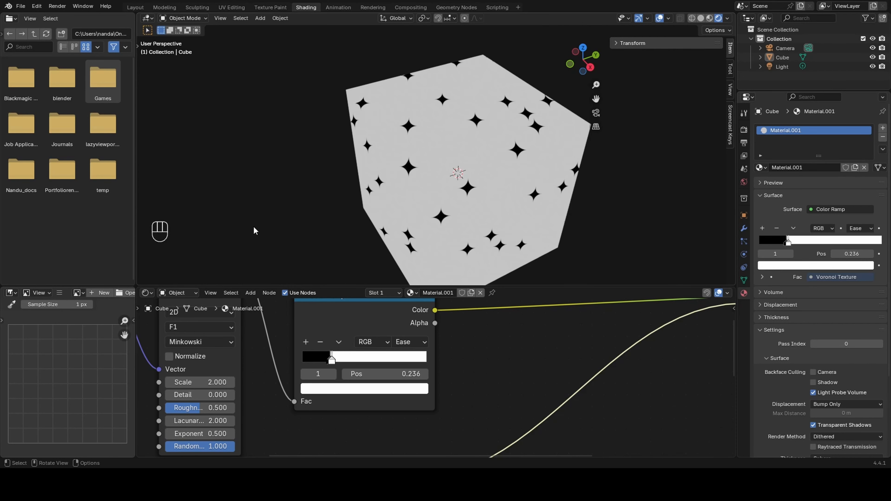
pyautogui.press('Return')
pyautogui.scroll(2, 342, 367)
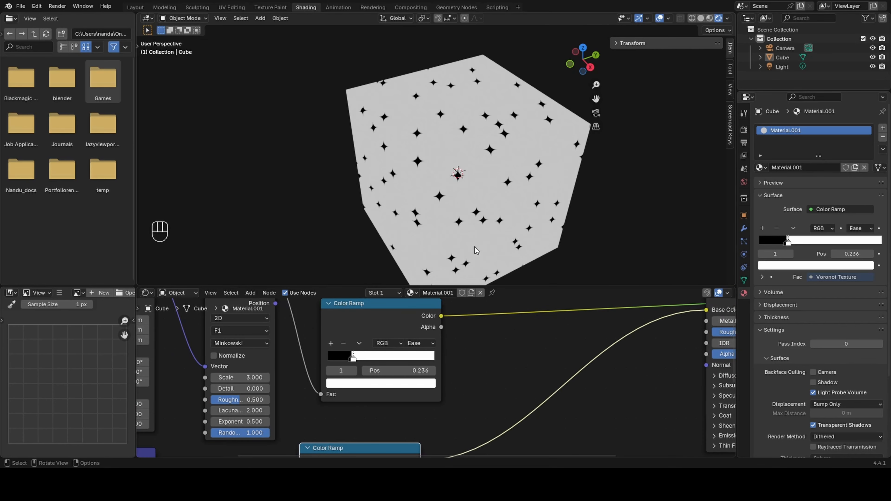
# Adjust the Voronoi Color Ramp so white comes before black, with the black stop at about 0.245
pyautogui.moveTo(341, 370); pyautogui.dragTo(346, 375)
pyautogui.scroll(-3, 559, 143)
pyautogui.moveTo(526, 163); pyautogui.dragTo(495, 205, button='middle')
pyautogui.scroll(3, 495, 209)
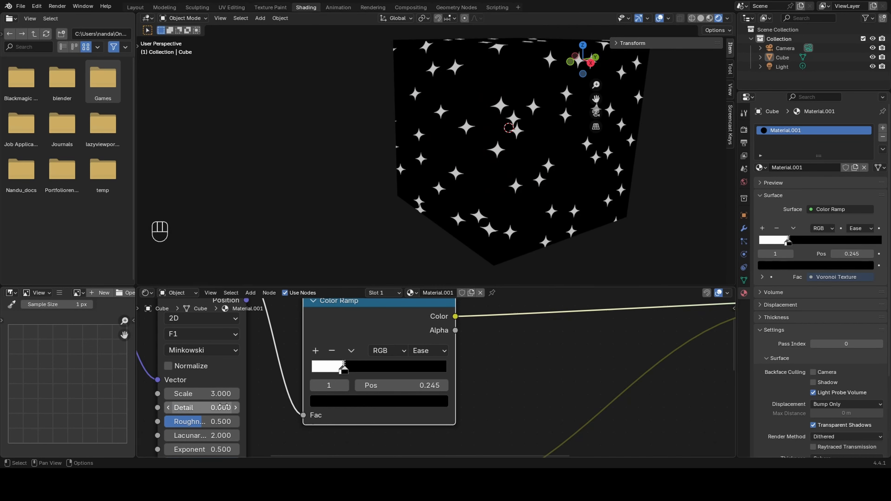
# Set the Voronoi Texture's detail to 0.2 to vary the star sizes
pyautogui.moveTo(224, 407)
pyautogui.mouseDown()
pyautogui.moveTo(238, 409)
pyautogui.moveTo(211, 408)
pyautogui.mouseUp()
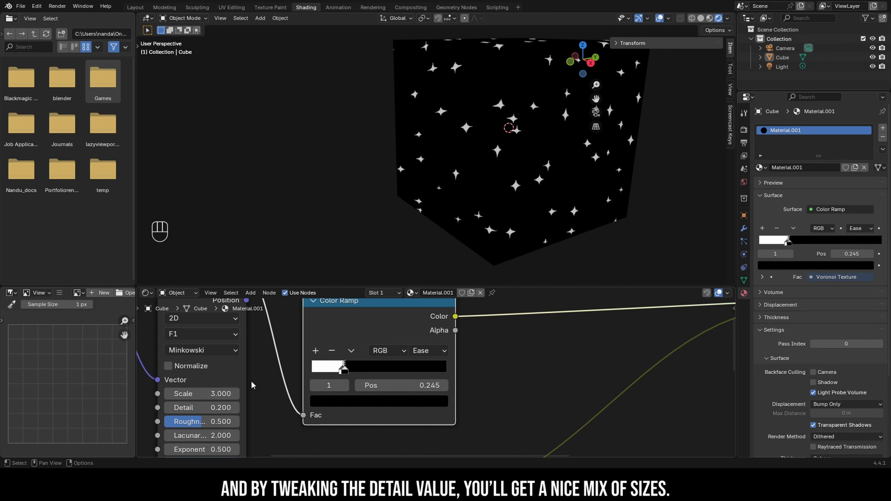
pyautogui.click(237, 408)
pyautogui.moveTo(321, 255); pyautogui.dragTo(302, 267, button='middle')
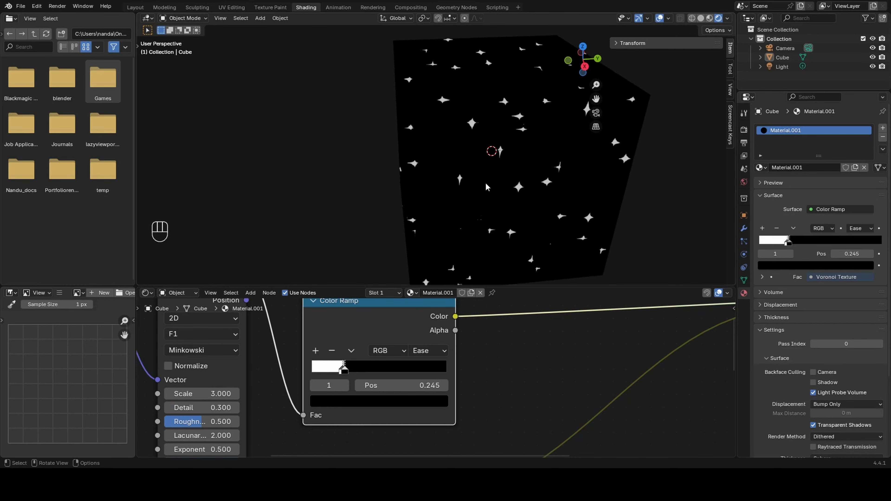
pyautogui.scroll(4, 486, 186)
pyautogui.click(170, 409)
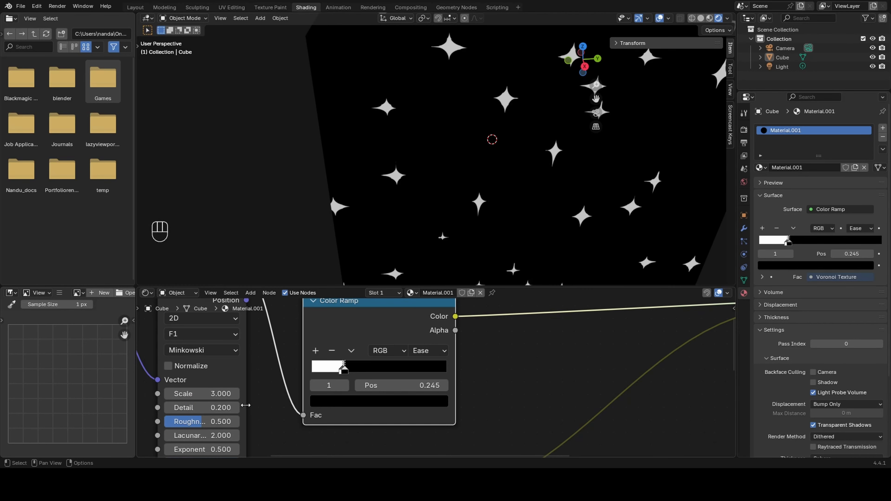
# Set the Voronoi Texture's lacunarity to 2.1 and its randomness to 1 for natural variation
pyautogui.hotkey('ctrl', 'z')
pyautogui.doubleClick(235, 435)
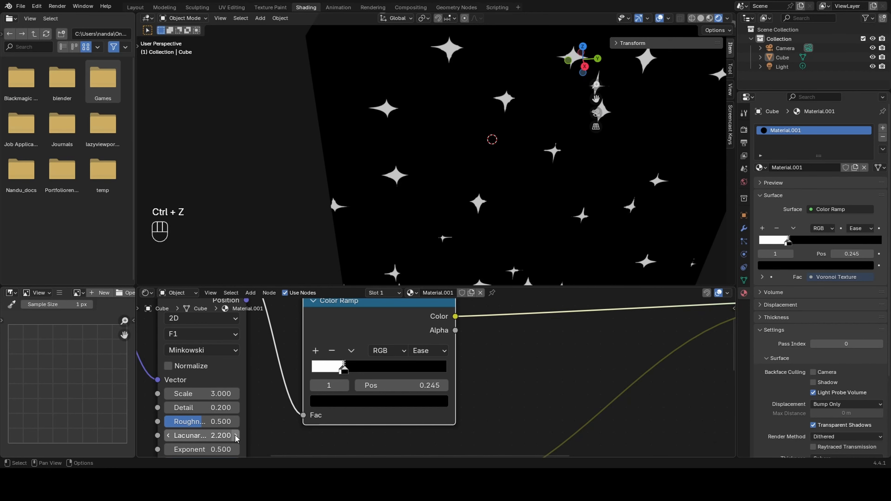
pyautogui.doubleClick(170, 438)
pyautogui.scroll(-1, 235, 432)
pyautogui.click(236, 418)
pyautogui.scroll(-3, 395, 187)
pyautogui.moveTo(395, 187)
pyautogui.mouseDown(button='middle')
pyautogui.moveTo(398, 201)
pyautogui.moveTo(386, 175)
pyautogui.moveTo(389, 187)
pyautogui.mouseUp(button='middle')
pyautogui.moveTo(267, 400); pyautogui.dragTo(302, 372, button='middle')
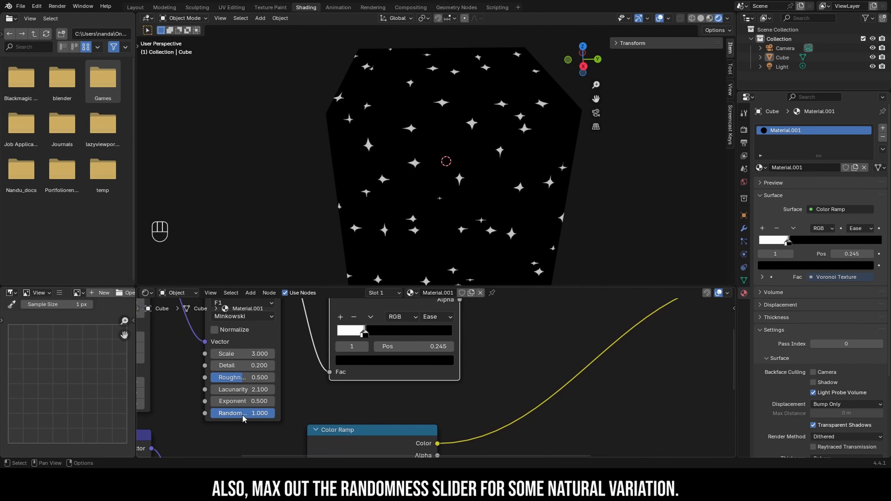
pyautogui.moveTo(271, 412)
pyautogui.mouseDown()
pyautogui.moveTo(215, 414)
pyautogui.moveTo(277, 416)
pyautogui.mouseUp()
# Raise the Voronoi Texture's scale to 3.5 for the larger star layer
pyautogui.click(214, 355)
pyautogui.click(271, 354)
pyautogui.click(272, 355)
pyautogui.click(271, 355)
pyautogui.click(271, 354)
pyautogui.click(271, 354)
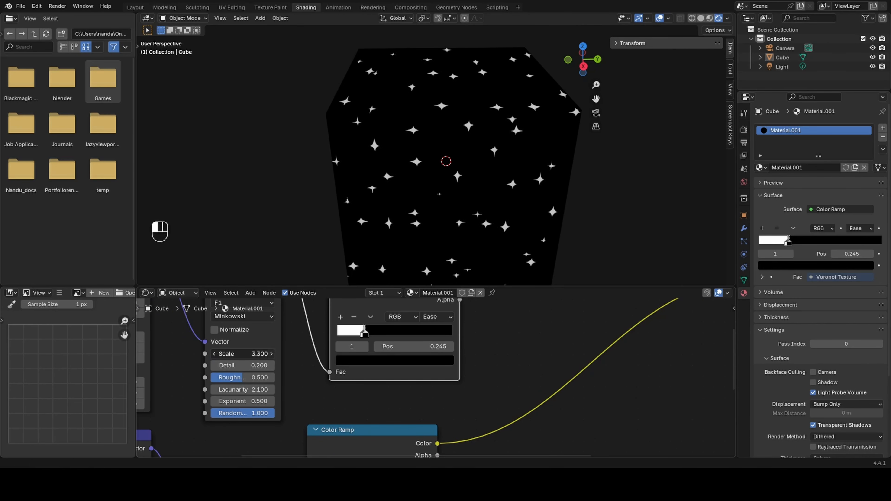
pyautogui.click(272, 355)
pyautogui.moveTo(317, 251); pyautogui.dragTo(336, 238, button='middle')
pyautogui.press('Home')
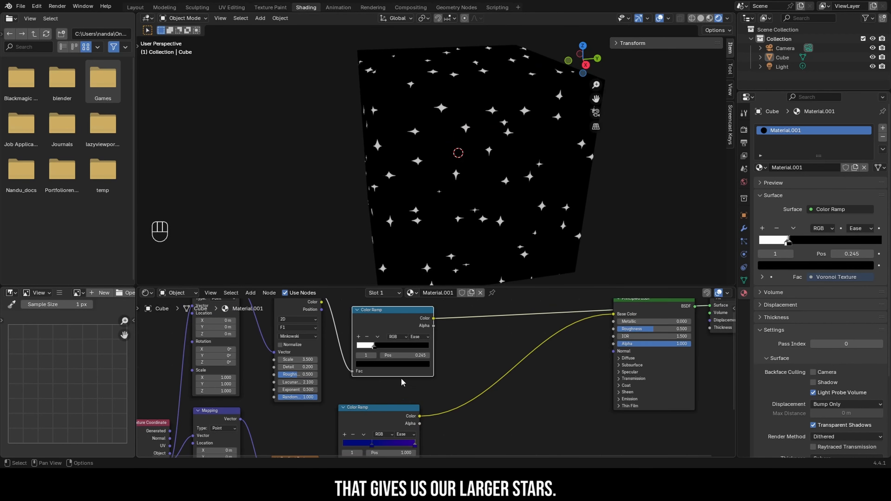
# Duplicate the star layer's Mapping, Voronoi Texture and Color Ramp nodes and place the copies above the originals
pyautogui.moveTo(251, 317); pyautogui.dragTo(256, 338, button='middle')
pyautogui.moveTo(255, 337); pyautogui.dragTo(400, 372)
pyautogui.moveTo(233, 320); pyautogui.dragTo(418, 367)
pyautogui.hotkey('ctrl', 'c')
pyautogui.moveTo(247, 328); pyautogui.dragTo(245, 386, button='middle')
pyautogui.click(250, 338)
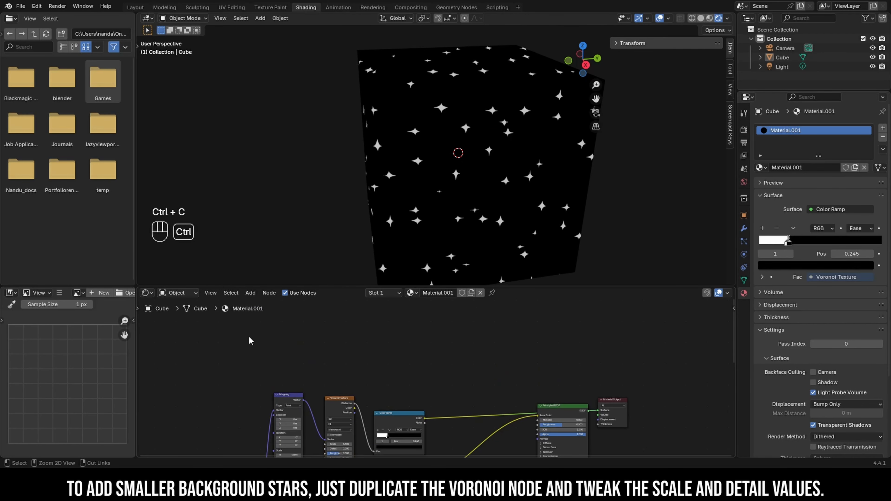
pyautogui.hotkey('ctrl', 'v')
pyautogui.moveTo(306, 339); pyautogui.dragTo(400, 347)
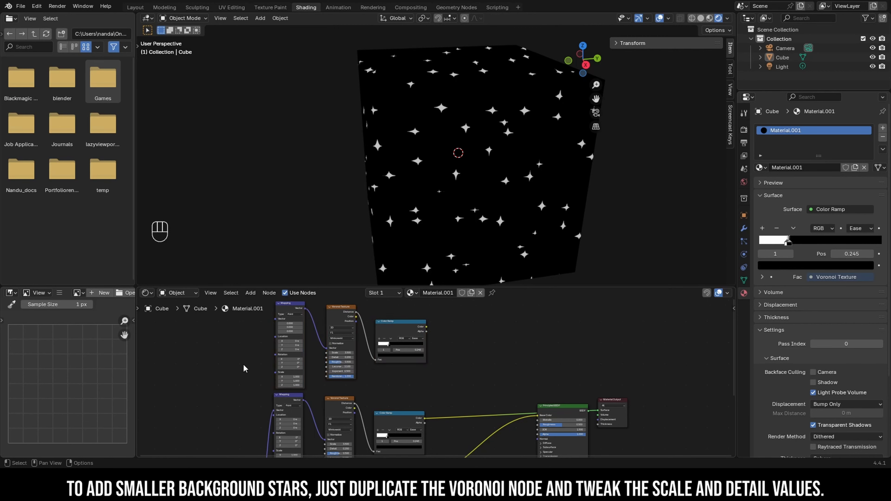
# Link the Texture Coordinate output used by the other layers to the duplicated Mapping node, and preview the duplicated Color Ramp
pyautogui.scroll(-2, 243, 425)
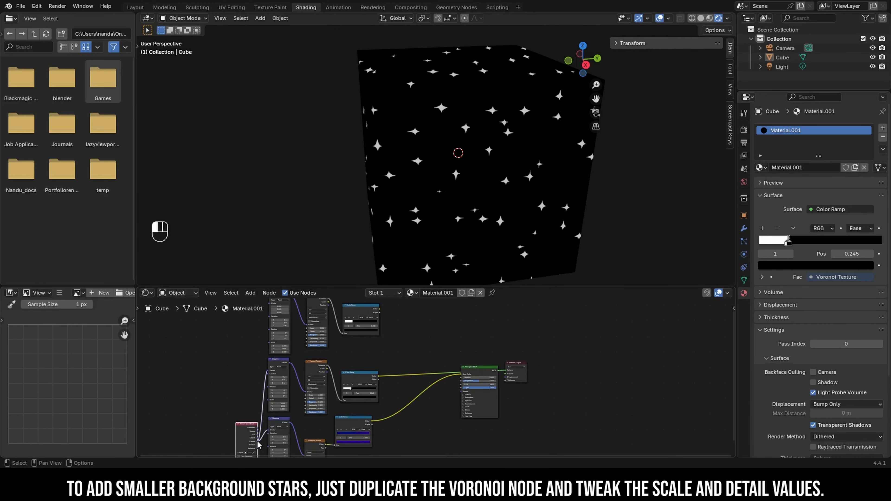
pyautogui.moveTo(258, 442); pyautogui.dragTo(269, 337)
pyautogui.scroll(8, 299, 362)
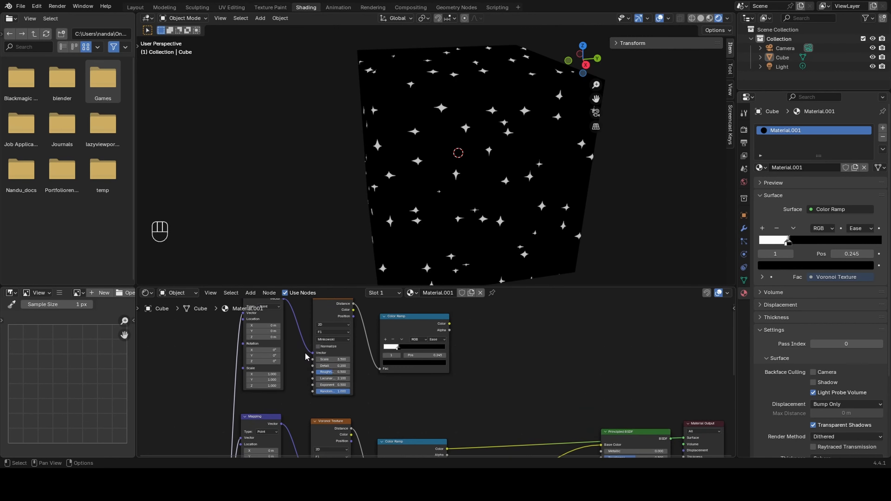
pyautogui.scroll(1, 305, 356)
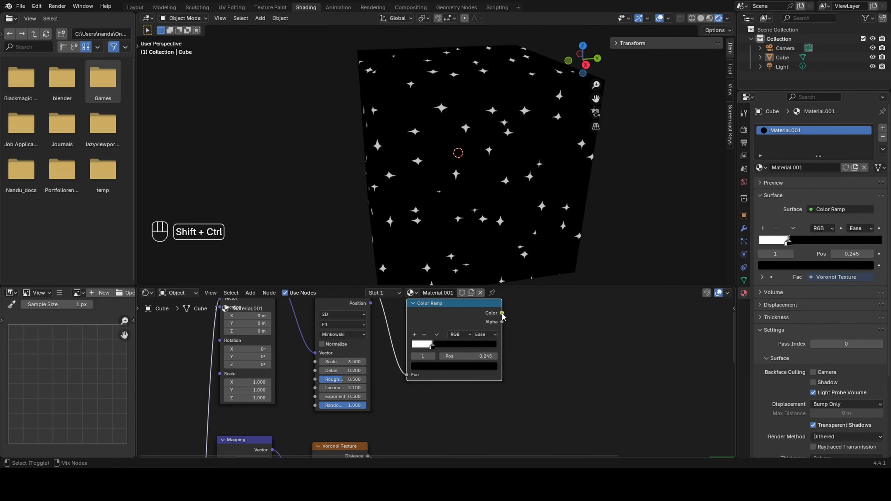
pyautogui.scroll(-3, 503, 316)
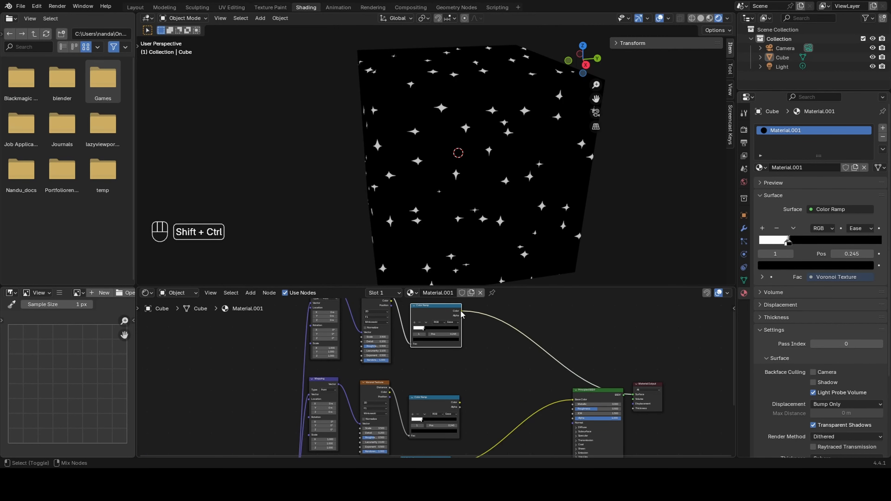
# Set the duplicated Voronoi Texture's scale to 7.5 and detail to 0.3 for smaller background stars
pyautogui.scroll(3, 407, 334)
pyautogui.moveTo(337, 342); pyautogui.dragTo(379, 341)
pyautogui.moveTo(501, 203); pyautogui.dragTo(504, 290, button='middle')
pyautogui.scroll(1, 450, 328)
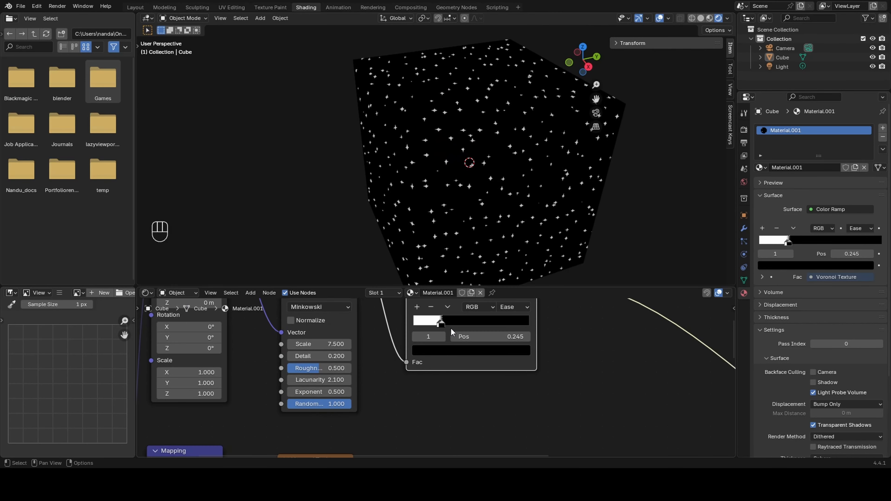
pyautogui.click(349, 356)
pyautogui.scroll(3, 502, 147)
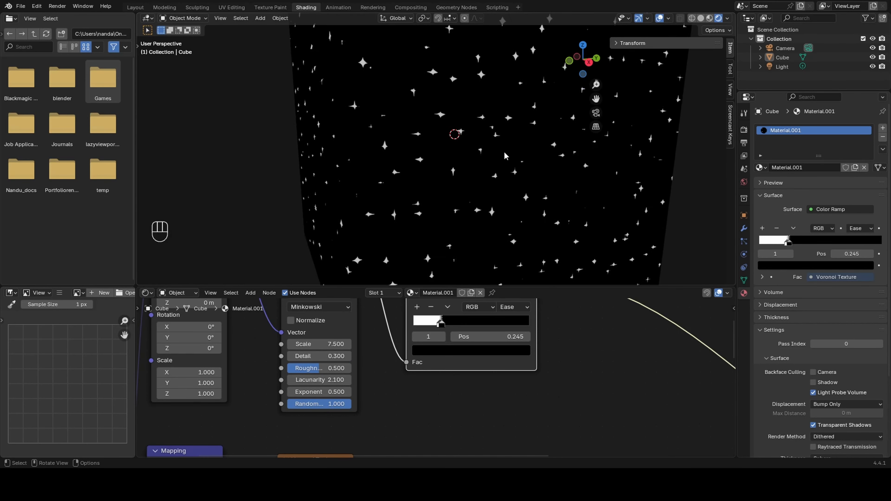
pyautogui.scroll(-3, 504, 151)
pyautogui.scroll(-2, 516, 327)
pyautogui.moveTo(522, 314); pyautogui.dragTo(485, 316, button='middle')
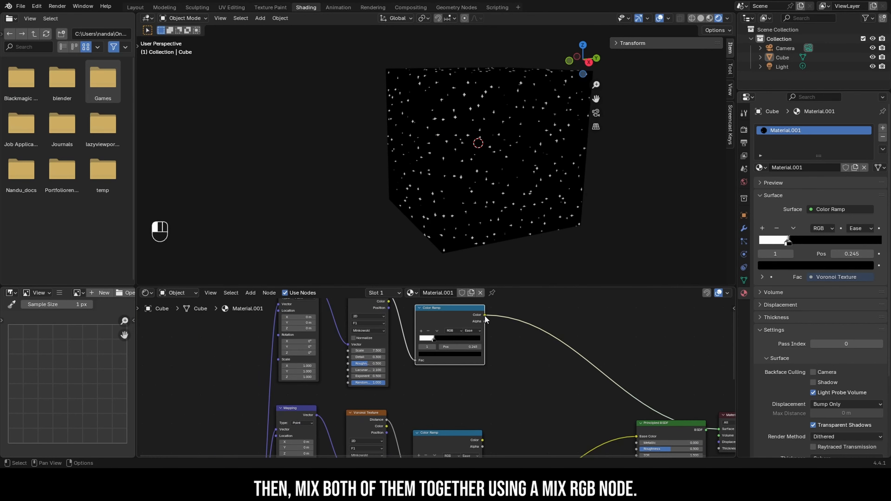
# Add a color Mix node with the small-star Color Ramp as A and the large-star Color Ramp as B, and preview it
pyautogui.moveTo(484, 316); pyautogui.dragTo(522, 332)
pyautogui.write('mix')
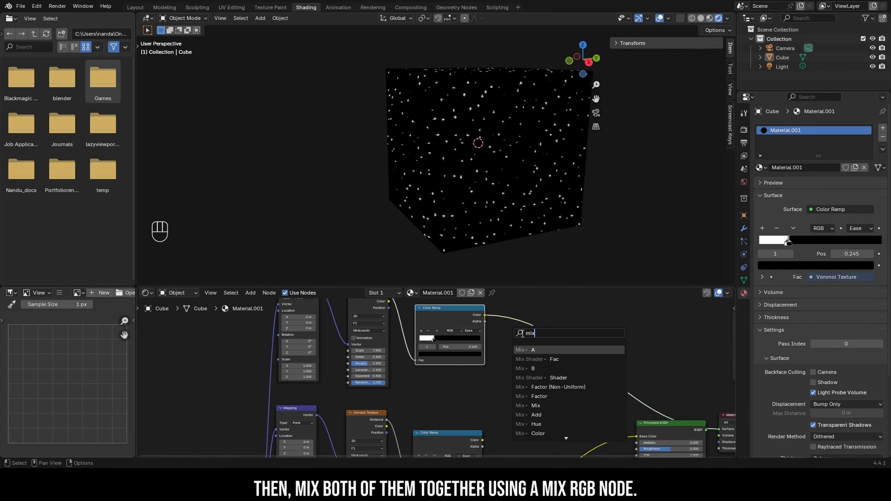
pyautogui.press('Return')
pyautogui.moveTo(482, 440); pyautogui.dragTo(509, 386)
pyautogui.scroll(4, 473, 147)
pyautogui.scroll(-5, 473, 146)
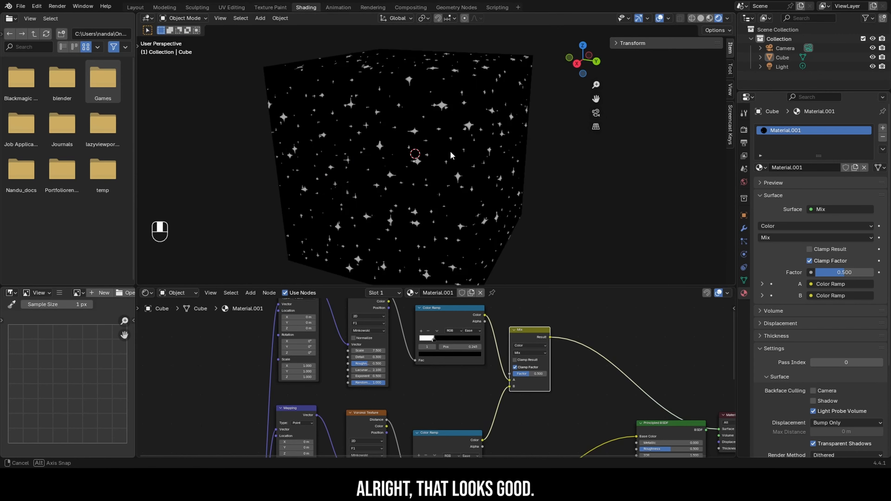
pyautogui.moveTo(473, 147); pyautogui.dragTo(525, 172, button='middle')
pyautogui.scroll(-5, 539, 225)
pyautogui.moveTo(539, 232); pyautogui.dragTo(493, 159, button='middle')
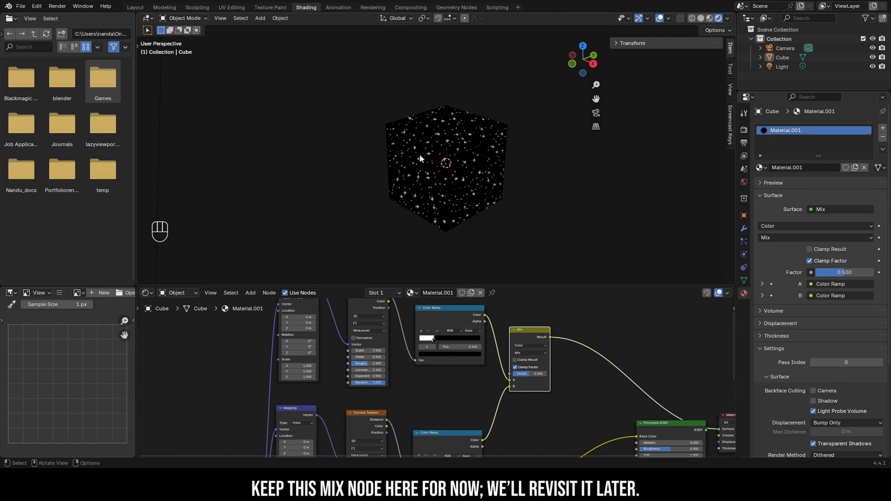
# Add a second Mix node with the large-star Color Ramp as A and the blue gradient Color Ramp as B, and preview it
pyautogui.moveTo(458, 415); pyautogui.dragTo(437, 310, button='middle')
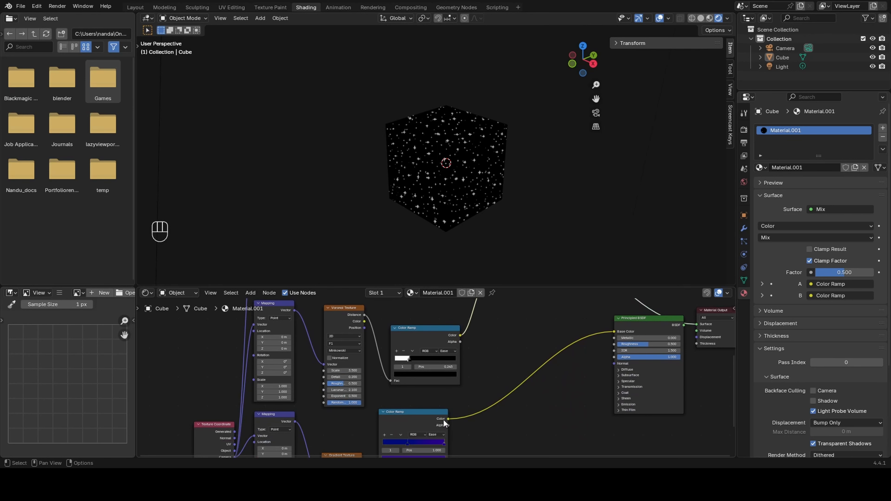
pyautogui.moveTo(442, 419); pyautogui.dragTo(457, 417)
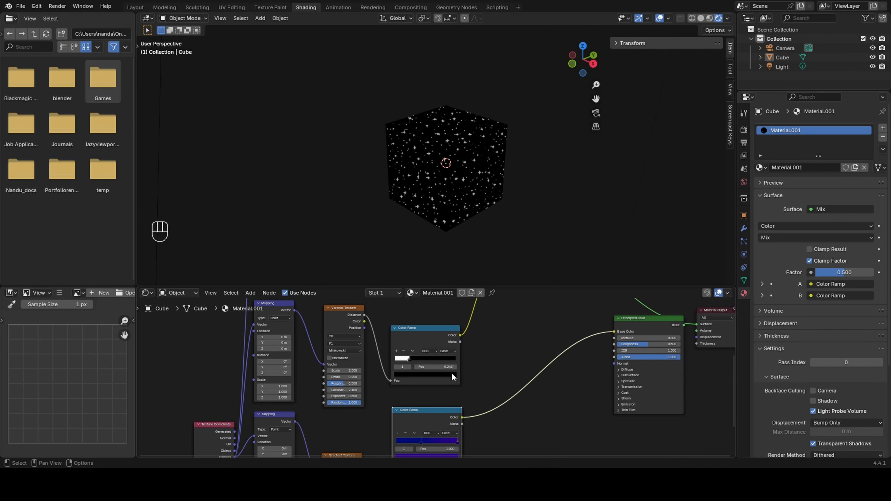
pyautogui.hotkey('shift', 'a')
pyautogui.write('mix')
pyautogui.press('Return')
pyautogui.click(483, 350)
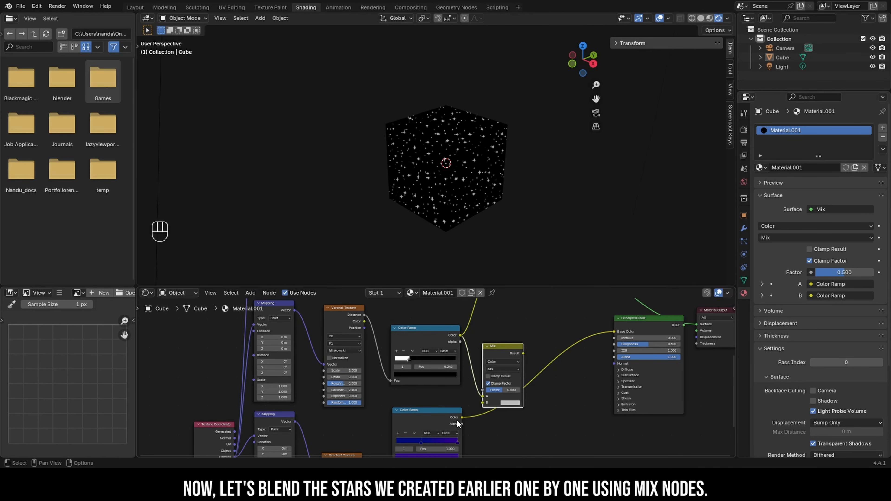
pyautogui.moveTo(461, 418); pyautogui.dragTo(482, 403)
pyautogui.keyDown('ctrl'); pyautogui.keyDown('shift'); pyautogui.click(523, 354); pyautogui.keyUp('shift'); pyautogui.keyUp('ctrl')
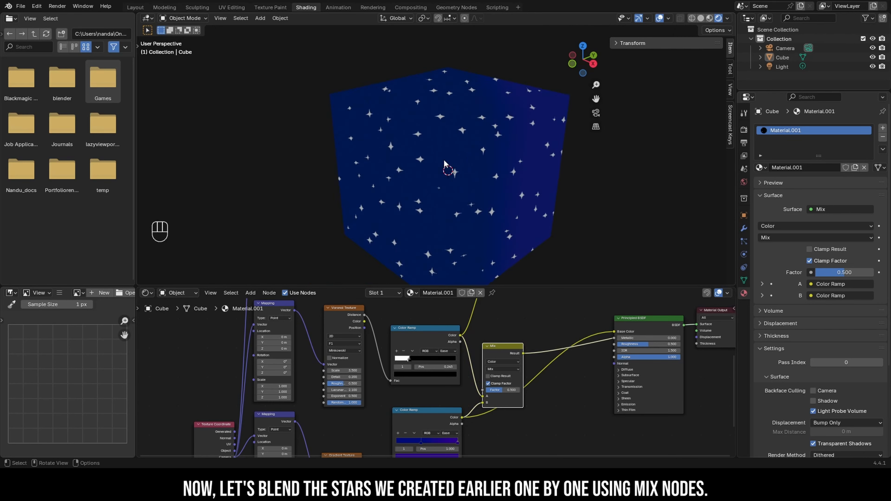
# Add a third Mix node blending the sky mix as A with the star mix as B, feeding the Principled BSDF's Base Color
pyautogui.moveTo(444, 163)
pyautogui.mouseDown(button='middle')
pyautogui.moveTo(406, 156)
pyautogui.moveTo(431, 173)
pyautogui.mouseUp(button='middle')
pyautogui.scroll(-6, 570, 317)
pyautogui.moveTo(612, 338); pyautogui.dragTo(544, 381, button='middle')
pyautogui.moveTo(638, 408); pyautogui.dragTo(554, 360)
pyautogui.moveTo(556, 361); pyautogui.dragTo(666, 378)
pyautogui.moveTo(468, 379); pyautogui.dragTo(524, 358)
pyautogui.write('mix')
pyautogui.press('Return')
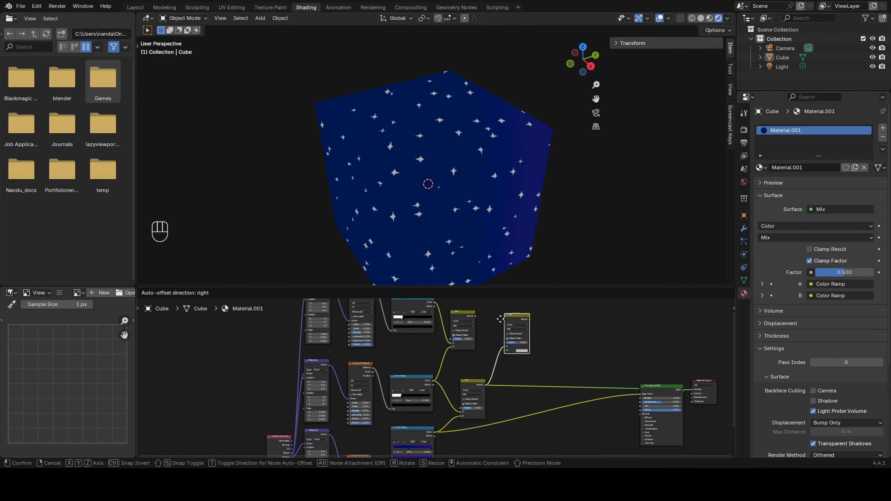
pyautogui.click(501, 337)
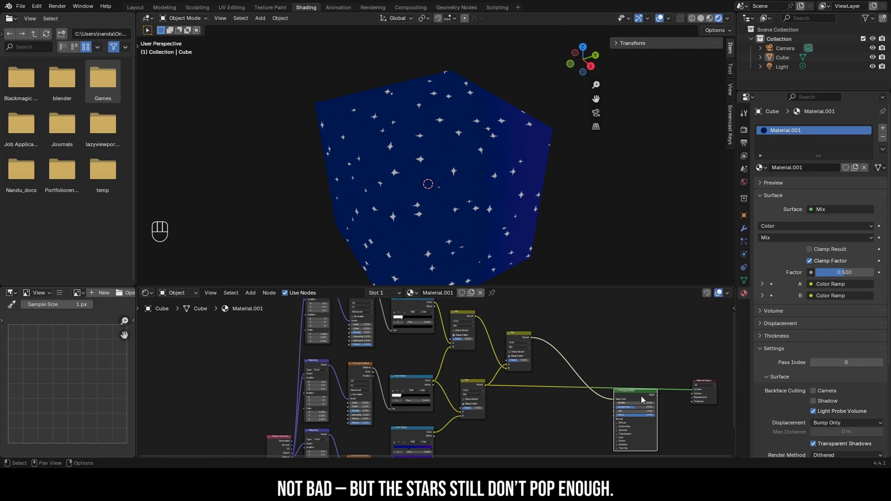
# Reconnect the Principled BSDF to the Material Output's surface and inspect the starry cube
pyautogui.keyDown('ctrl'); pyautogui.keyDown('shift'); pyautogui.click(644, 398); pyautogui.keyUp('shift'); pyautogui.keyUp('ctrl')
pyautogui.moveTo(672, 384); pyautogui.dragTo(653, 355)
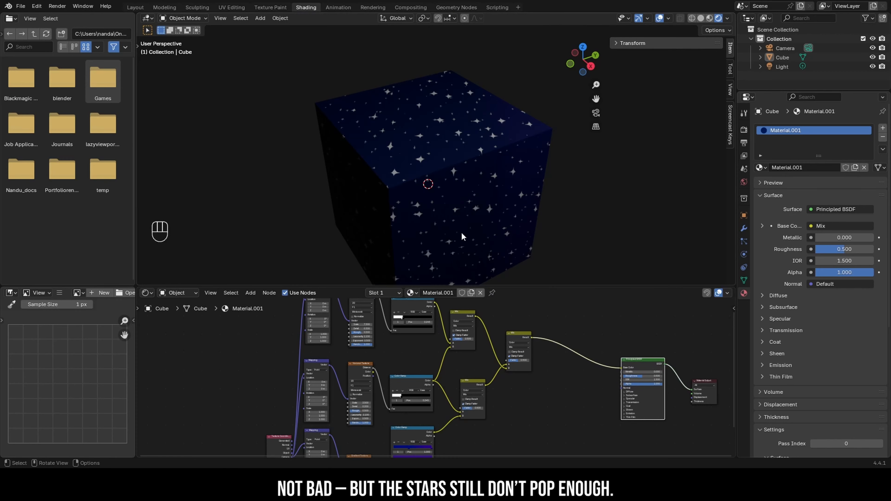
pyautogui.moveTo(464, 237); pyautogui.dragTo(481, 213, button='middle')
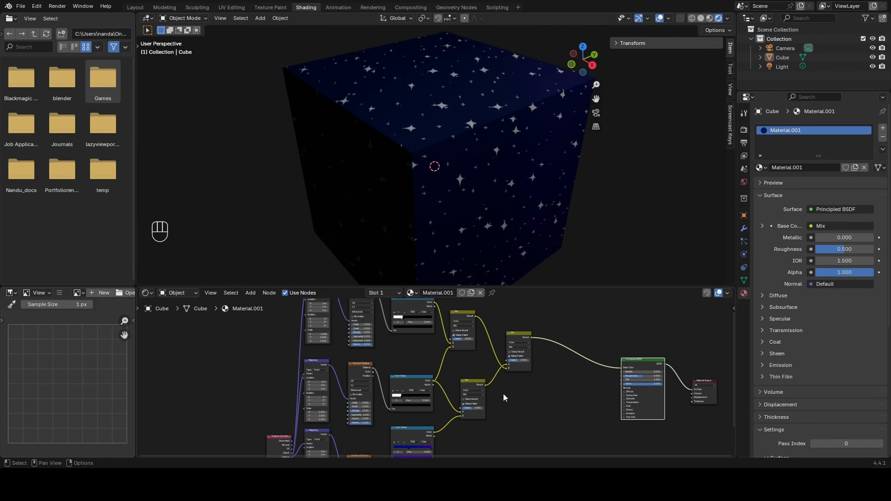
pyautogui.scroll(-3, 435, 158)
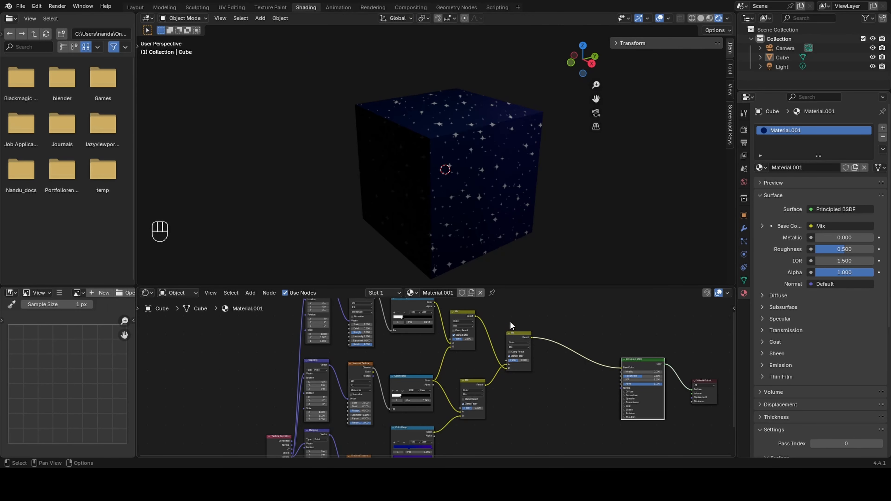
pyautogui.scroll(-2, 510, 321)
# Rearrange the Mix nodes to make room between the star layers and the Principled BSDF
pyautogui.moveTo(333, 443); pyautogui.dragTo(303, 408)
pyautogui.scroll(4, 477, 351)
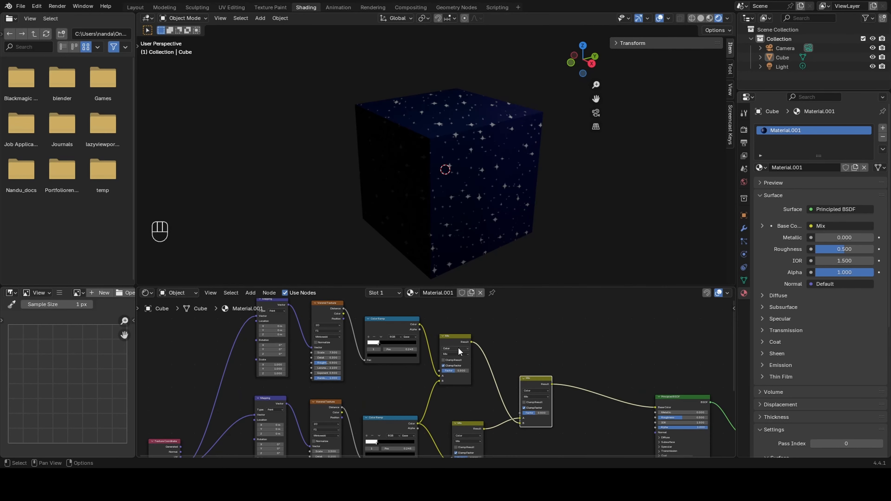
pyautogui.moveTo(458, 349); pyautogui.dragTo(461, 329)
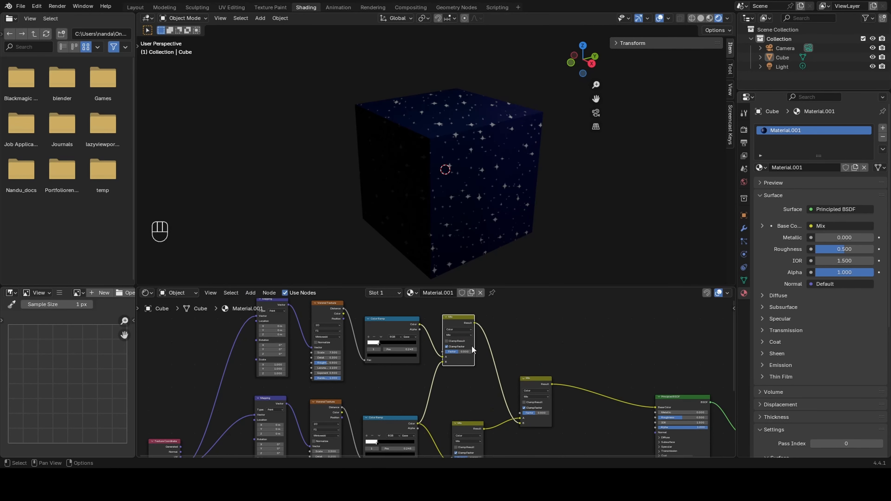
pyautogui.moveTo(497, 391); pyautogui.dragTo(481, 423, button='middle')
pyautogui.moveTo(458, 345); pyautogui.dragTo(464, 365)
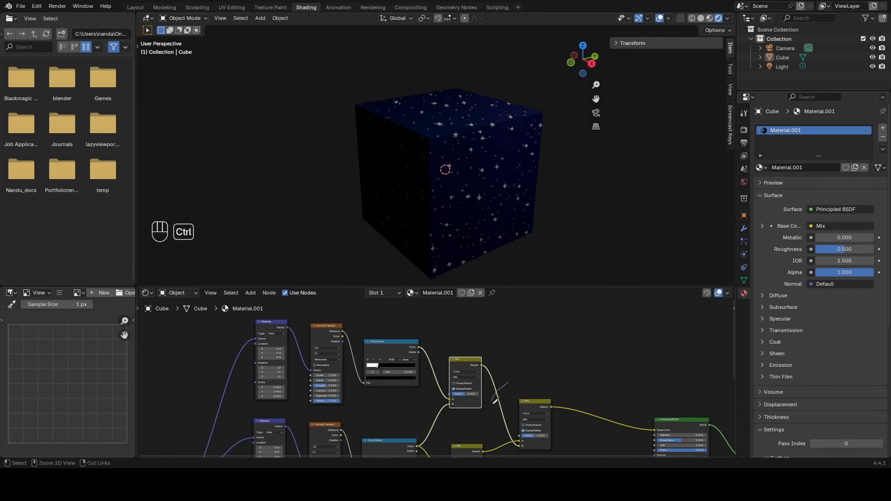
# Cut the star mix's link to the final Mix node and connect the small-star Color Ramp to its B input instead
pyautogui.keyDown('ctrl'); pyautogui.moveTo(504, 389); pyautogui.dragTo(491, 405, button='right'); pyautogui.keyUp('ctrl')
pyautogui.moveTo(459, 360); pyautogui.dragTo(472, 339)
pyautogui.moveTo(486, 424); pyautogui.dragTo(484, 384, button='middle')
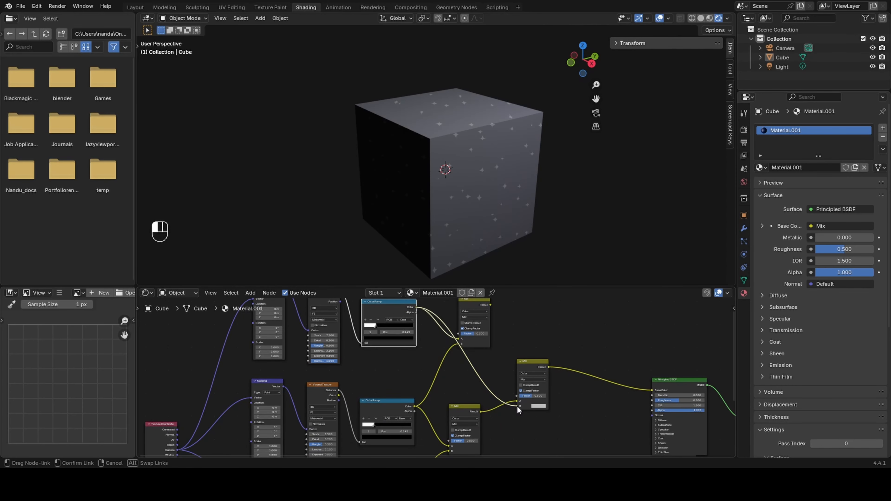
pyautogui.moveTo(516, 406); pyautogui.dragTo(516, 406)
pyautogui.moveTo(487, 289); pyautogui.dragTo(473, 309, button='middle')
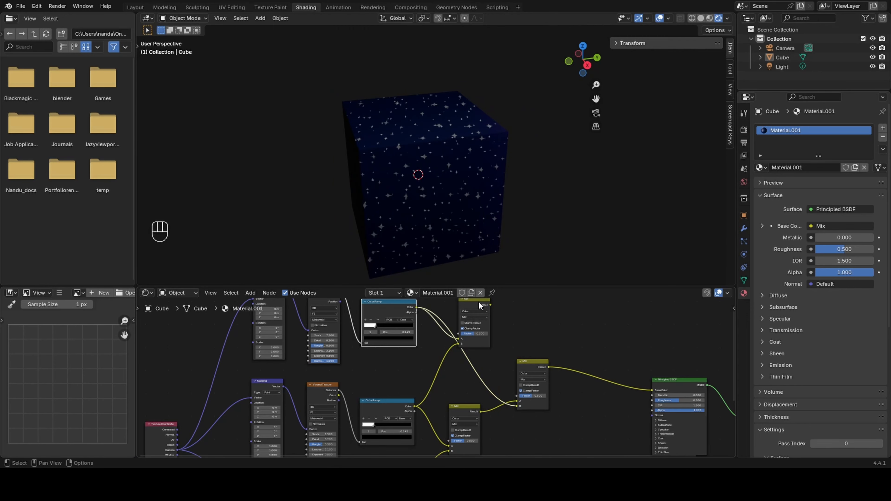
# Move the star-only Mix node aside and preview its result on the cube
pyautogui.moveTo(479, 302); pyautogui.dragTo(490, 309)
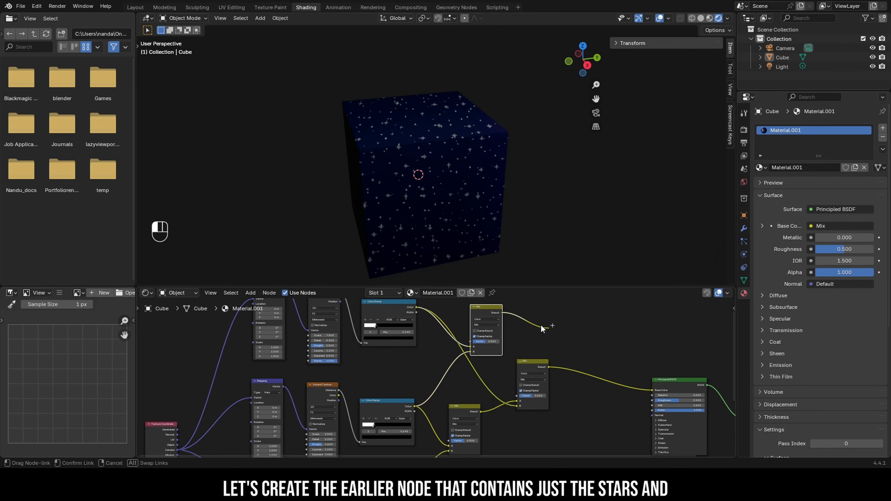
pyautogui.moveTo(540, 327); pyautogui.dragTo(542, 326)
pyautogui.keyDown('ctrl'); pyautogui.keyDown('shift'); pyautogui.click(502, 311); pyautogui.keyUp('shift'); pyautogui.keyUp('ctrl')
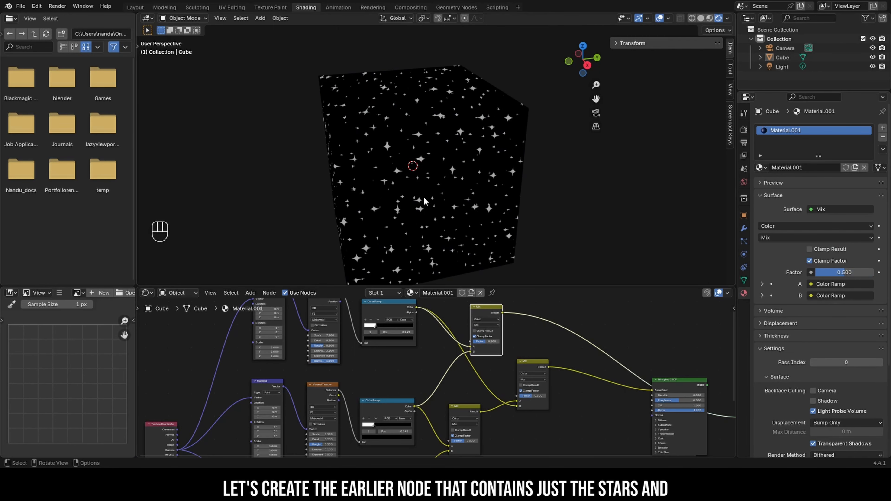
# Connect the star-only Mix result to the Principled BSDF's Emission Color, and preview the final Mix node blending stars and sky
pyautogui.moveTo(598, 376); pyautogui.dragTo(540, 318, button='middle')
pyautogui.scroll(3, 558, 364)
pyautogui.click(602, 396)
pyautogui.scroll(-3, 575, 372)
pyautogui.moveTo(525, 370); pyautogui.dragTo(539, 418, button='middle')
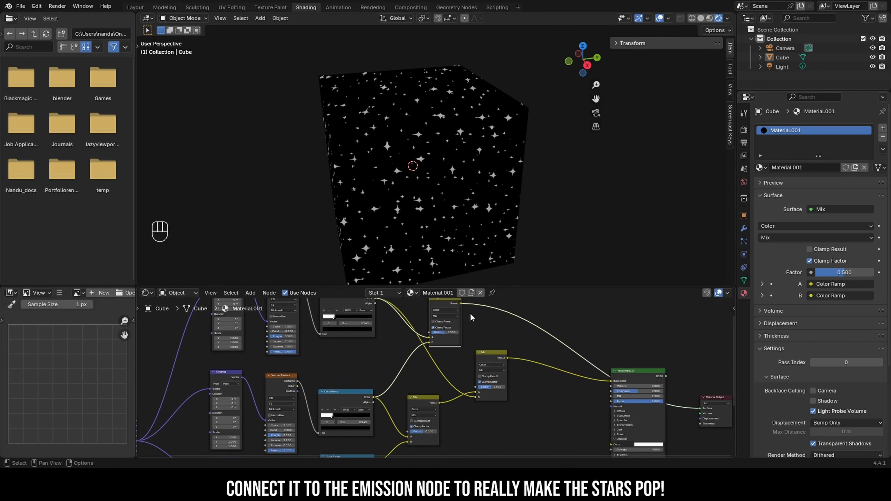
pyautogui.moveTo(589, 428); pyautogui.dragTo(608, 429)
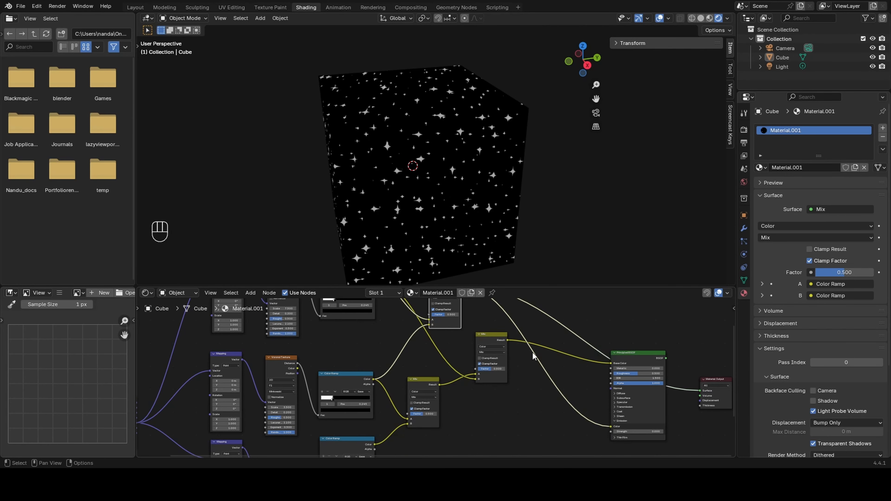
pyautogui.keyDown('ctrl'); pyautogui.keyDown('shift'); pyautogui.click(508, 338); pyautogui.keyUp('shift'); pyautogui.keyUp('ctrl')
pyautogui.scroll(2, 652, 436)
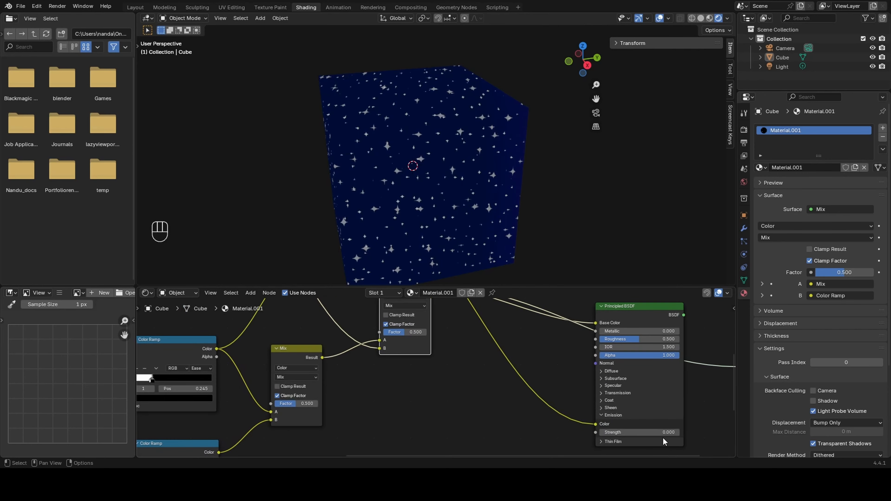
# Set the Principled BSDF's Emission Strength to 1.000 and preview the shader on the cube
pyautogui.scroll(-3, 499, 371)
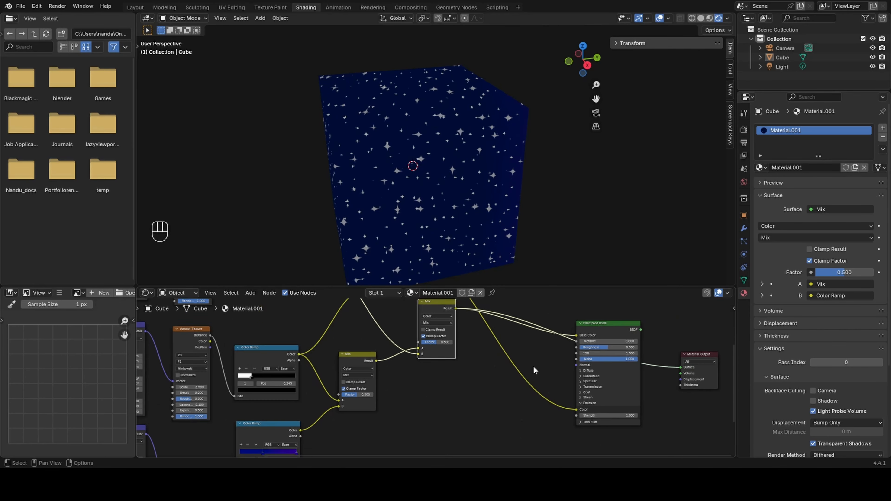
pyautogui.keyDown('ctrl'); pyautogui.keyDown('shift'); pyautogui.click(633, 333); pyautogui.keyUp('shift'); pyautogui.keyUp('ctrl')
pyautogui.scroll(2, 473, 223)
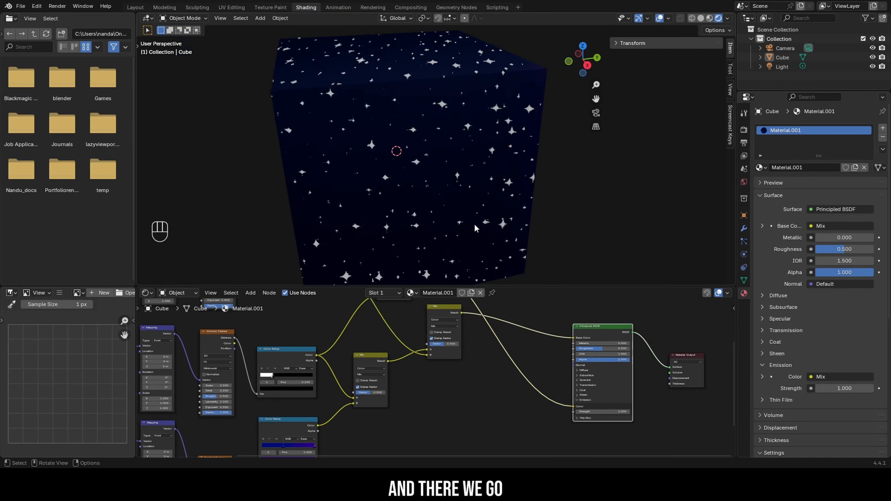
pyautogui.moveTo(606, 412); pyautogui.dragTo(627, 411)
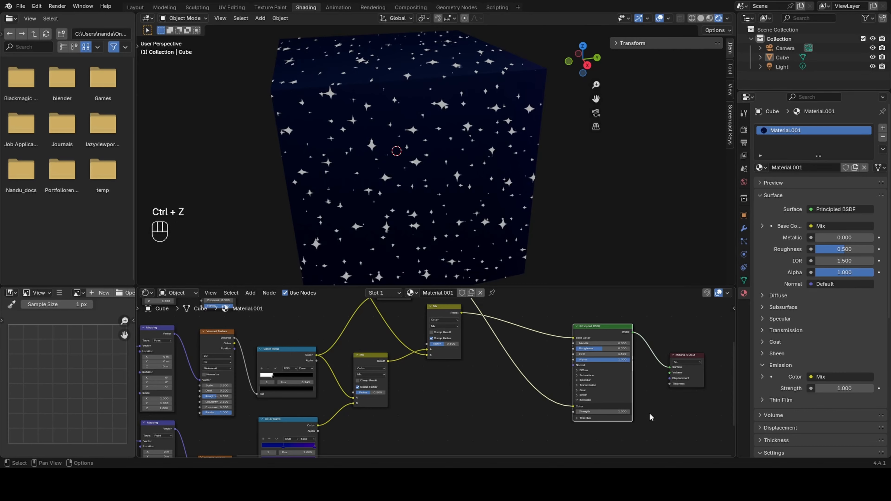
# Try a brighter color for the purple end stop of the sky gradient's Color Ramp, and undo it
pyautogui.moveTo(383, 217); pyautogui.dragTo(407, 246, button='middle')
pyautogui.moveTo(333, 428); pyautogui.dragTo(347, 385, button='middle')
pyautogui.scroll(7, 348, 385)
pyautogui.scroll(-3, 317, 418)
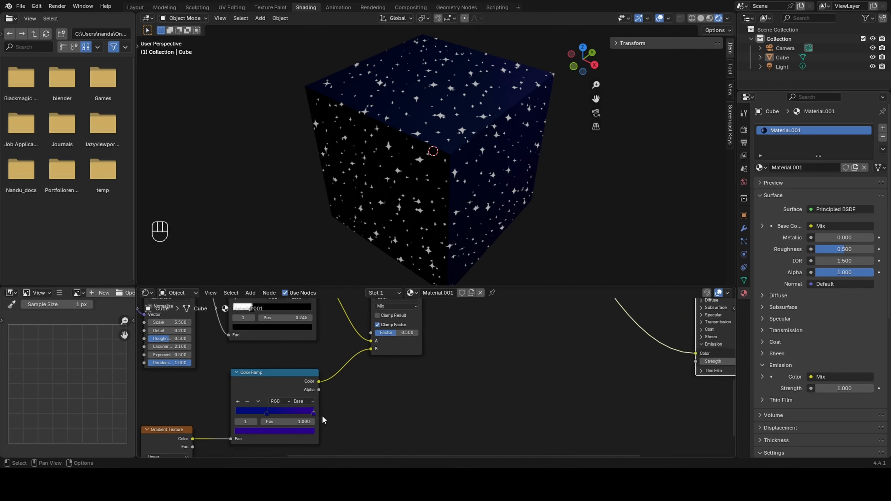
pyautogui.moveTo(321, 416); pyautogui.dragTo(355, 395, button='middle')
pyautogui.scroll(2, 355, 395)
pyautogui.click(343, 409)
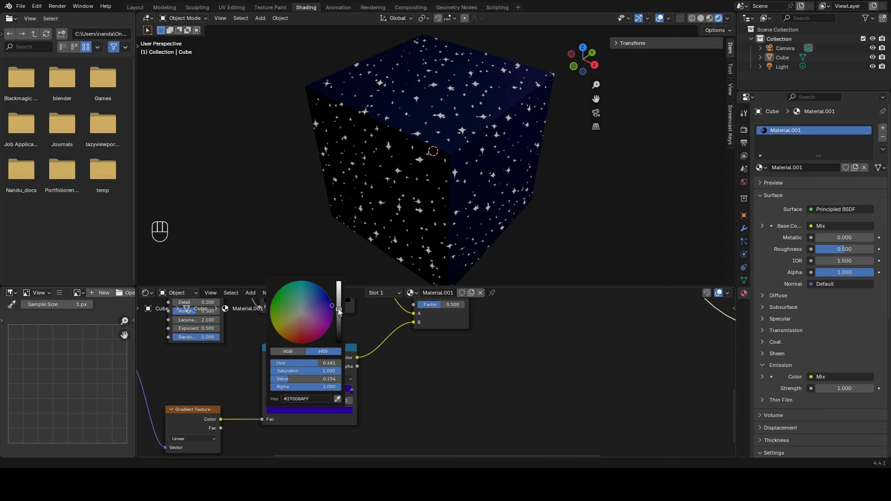
pyautogui.moveTo(338, 308); pyautogui.dragTo(341, 284)
pyautogui.hotkey('ctrl', 'z')
pyautogui.hotkey('ctrl', 'z')
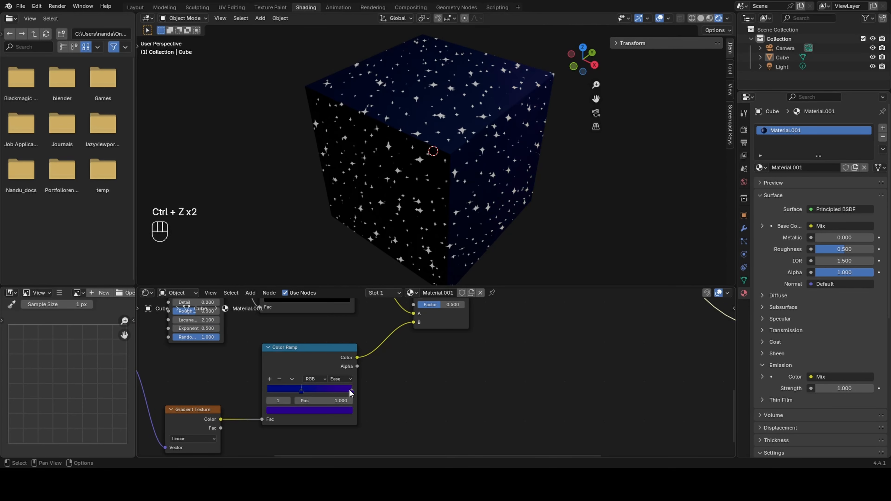
# Brighten the blue stop at 0.400 on the sky gradient's Color Ramp and inspect the cube's faces
pyautogui.click(301, 390)
pyautogui.click(303, 410)
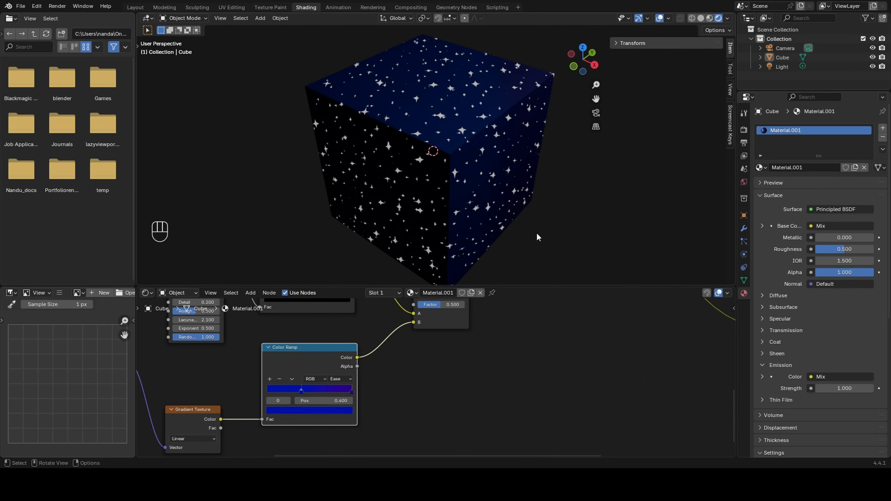
pyautogui.moveTo(508, 214); pyautogui.dragTo(559, 236, button='middle')
pyautogui.scroll(3, 474, 233)
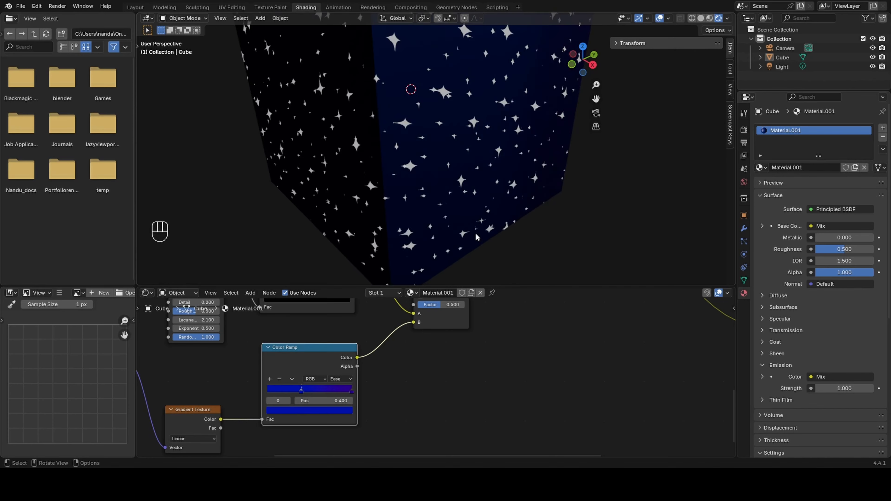
pyautogui.moveTo(474, 232)
pyautogui.mouseDown(button='middle')
pyautogui.moveTo(421, 179)
pyautogui.moveTo(400, 206)
pyautogui.moveTo(461, 228)
pyautogui.mouseUp(button='middle')
pyautogui.scroll(-5, 500, 362)
# Set the Principled BSDF's Roughness to 0.000 and check the cube from another angle
pyautogui.moveTo(500, 362); pyautogui.dragTo(334, 456, button='middle')
pyautogui.scroll(3, 532, 355)
pyautogui.scroll(-4, 485, 222)
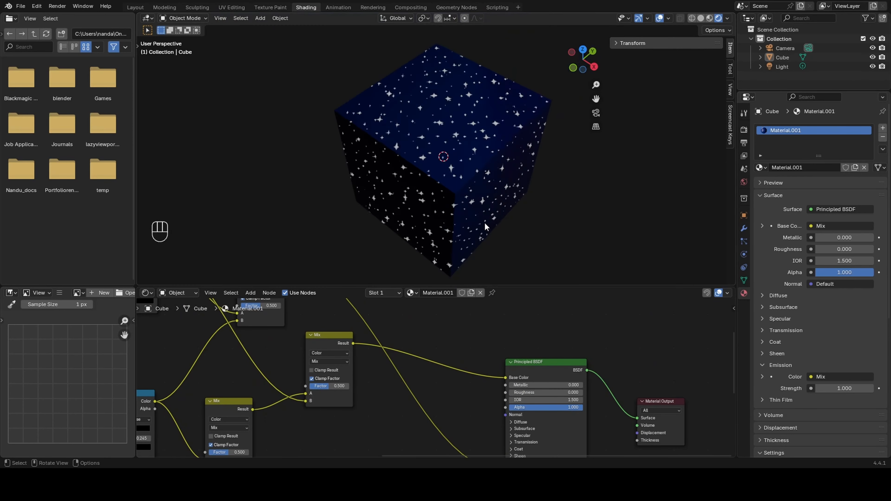
pyautogui.moveTo(485, 223); pyautogui.dragTo(366, 226, button='middle')
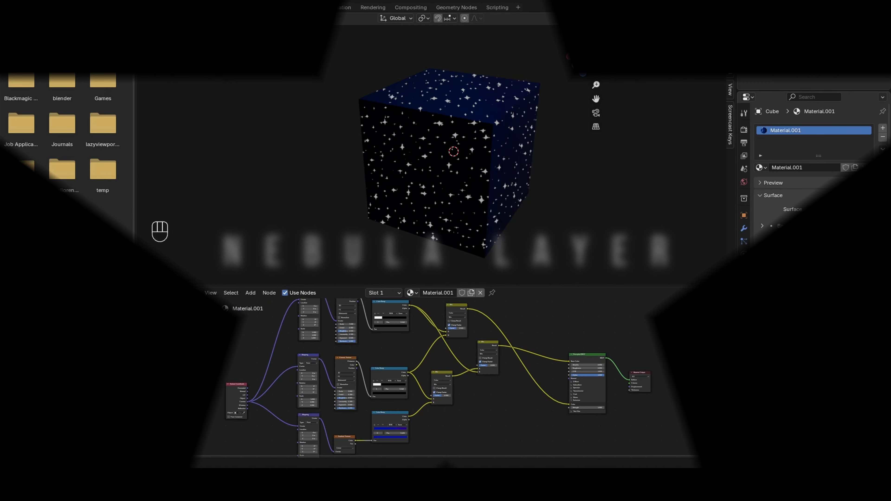
# Add a Wave Texture node in the free space below the Gradient Texture
pyautogui.scroll(4, 246, 369)
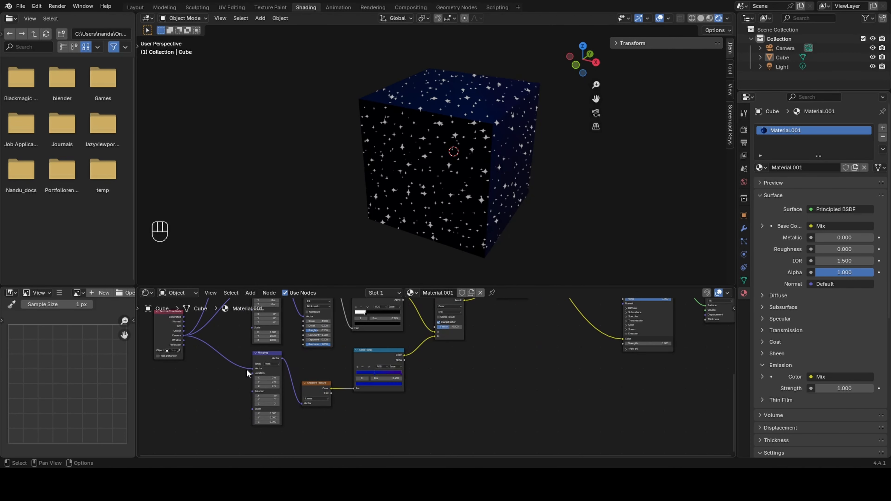
pyautogui.keyDown('shift'); pyautogui.scroll(-5, 337, 405); pyautogui.keyUp('shift')
pyautogui.hotkey('shift', 'a')
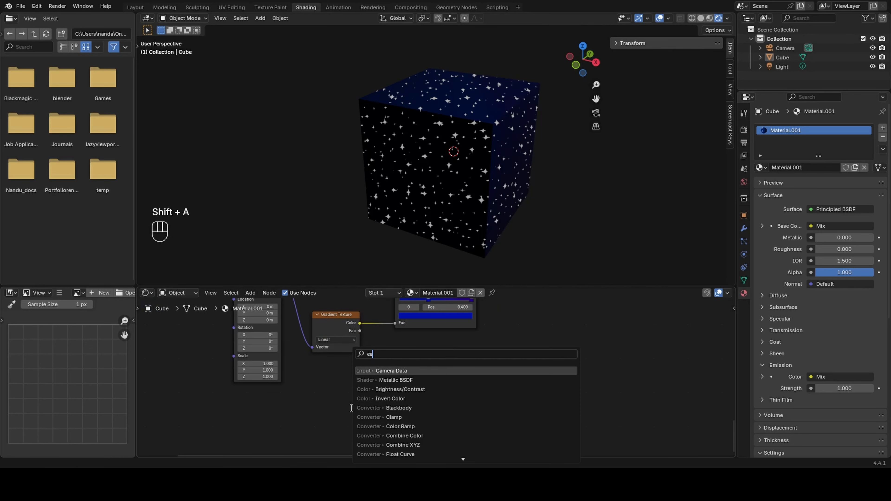
pyautogui.write('wave')
pyautogui.press('BackSpace')
pyautogui.press('BackSpace')
pyautogui.press('Down')
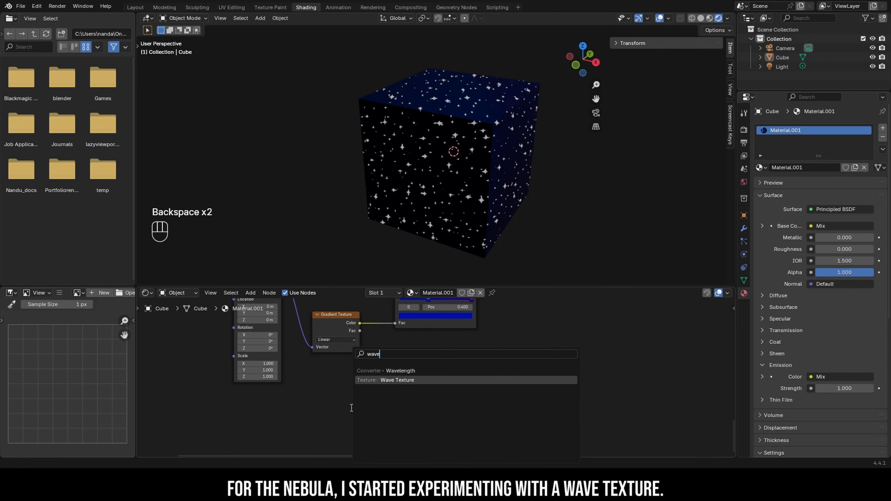
pyautogui.press('Return')
pyautogui.click(340, 391)
pyautogui.scroll(-5, 282, 366)
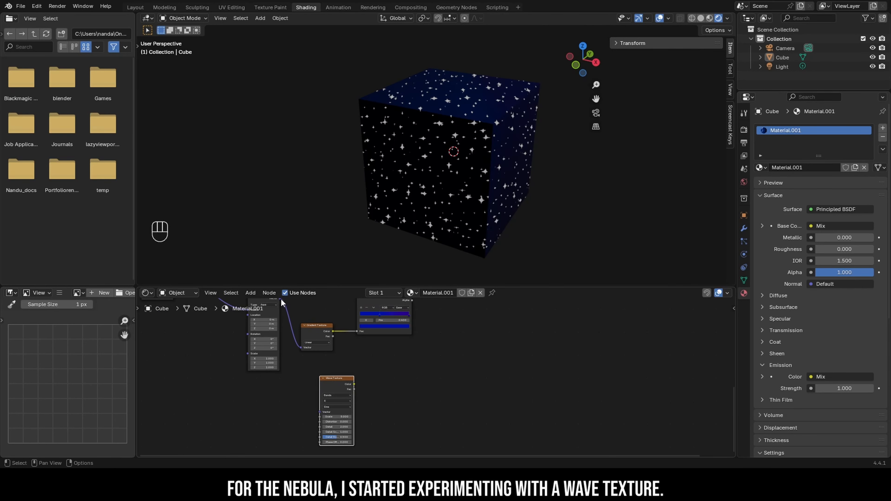
# Connect the gradient's Mapping node to the Wave Texture's Vector input and preview the wave pattern on the cube
pyautogui.moveTo(281, 299); pyautogui.dragTo(321, 414)
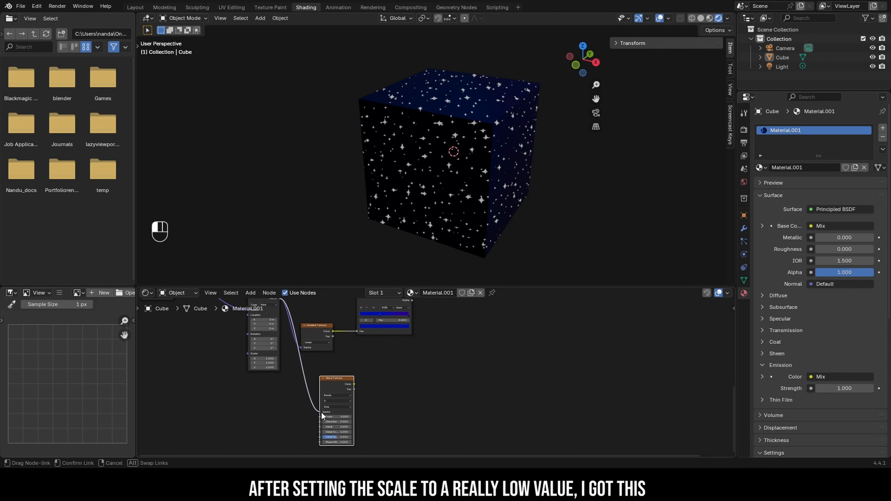
pyautogui.keyDown('ctrl'); pyautogui.keyDown('shift'); pyautogui.click(354, 383); pyautogui.keyUp('shift'); pyautogui.keyUp('ctrl')
pyautogui.moveTo(455, 203); pyautogui.dragTo(410, 176, button='middle')
pyautogui.scroll(2, 411, 176)
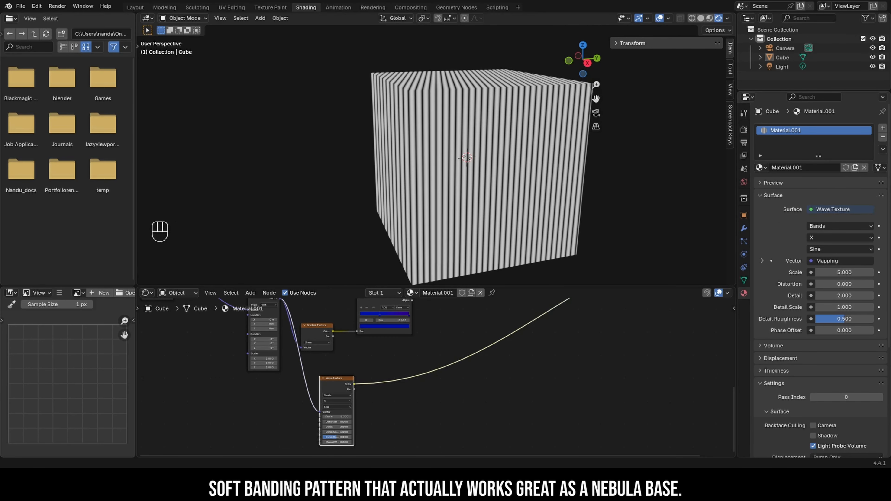
# Set the Wave Texture to Diagonal bands with a Triangle profile and a Scale of 0.050
pyautogui.scroll(3, 355, 410)
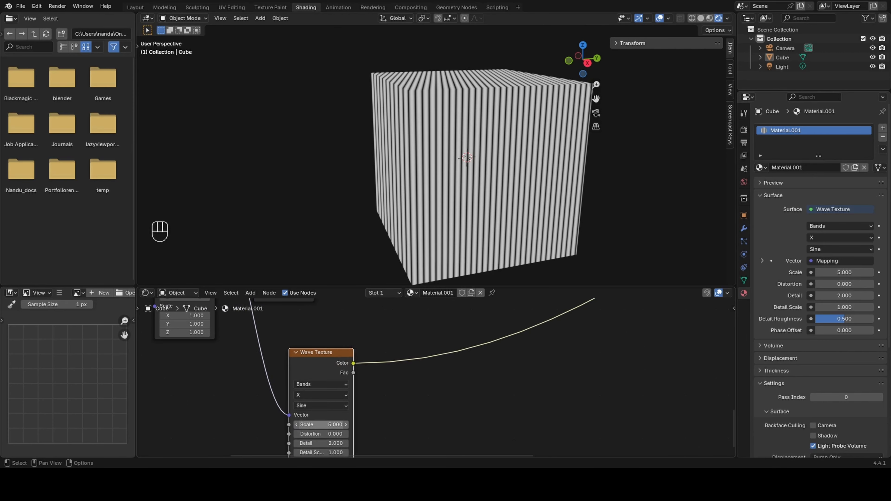
pyautogui.moveTo(320, 425); pyautogui.dragTo(340, 425)
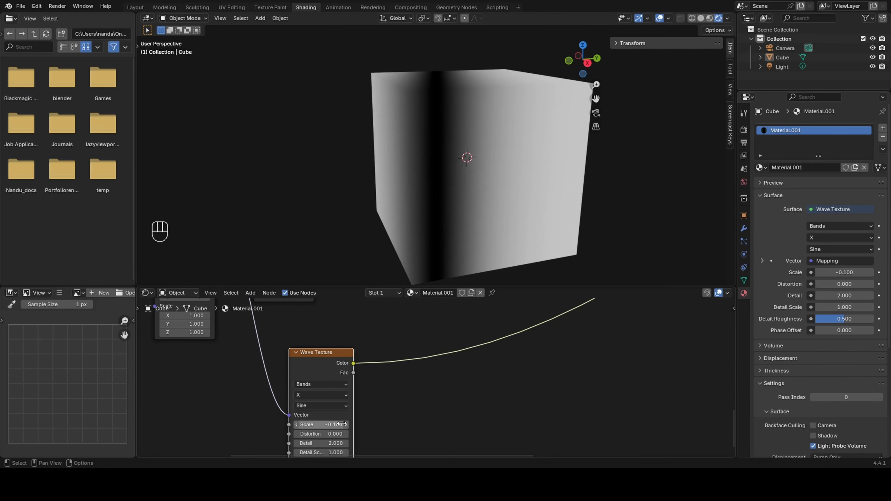
pyautogui.click(345, 424)
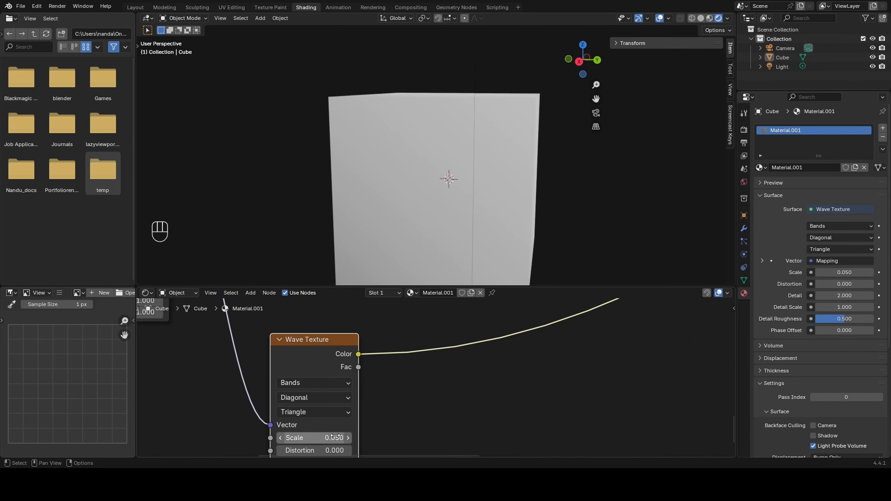
# Try a different Scale on the Wave Texture while viewing the cube, and undo the change
pyautogui.moveTo(335, 437); pyautogui.dragTo(356, 436)
pyautogui.scroll(-1, 397, 328)
pyautogui.scroll(-1, 437, 188)
pyautogui.moveTo(438, 188); pyautogui.dragTo(365, 213, button='middle')
pyautogui.hotkey('ctrl', 'z')
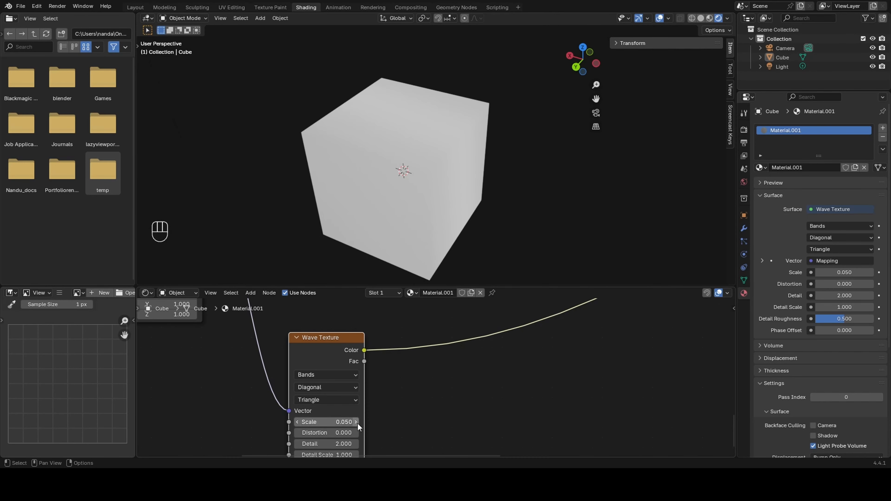
# Set the Wave Texture's Scale to 0.150 and inspect the diagonal band around the cube
pyautogui.click(357, 423)
pyautogui.click(357, 423)
pyautogui.click(297, 421)
pyautogui.moveTo(408, 230); pyautogui.dragTo(505, 223, button='middle')
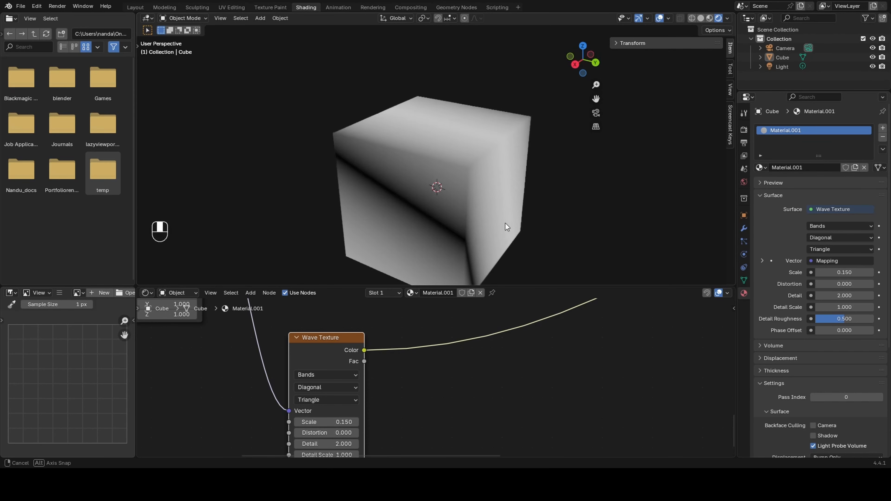
pyautogui.moveTo(505, 224); pyautogui.dragTo(439, 225, button='middle')
# Add a Color Ramp fed by the Wave Texture's Color output and place it on the preview link
pyautogui.moveTo(394, 373); pyautogui.dragTo(416, 374)
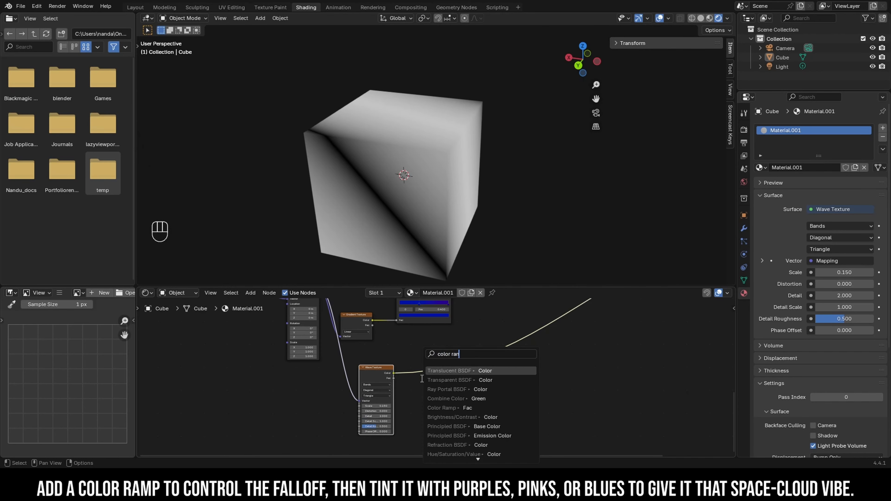
pyautogui.write('color ram')
pyautogui.press('Return')
pyautogui.click(431, 344)
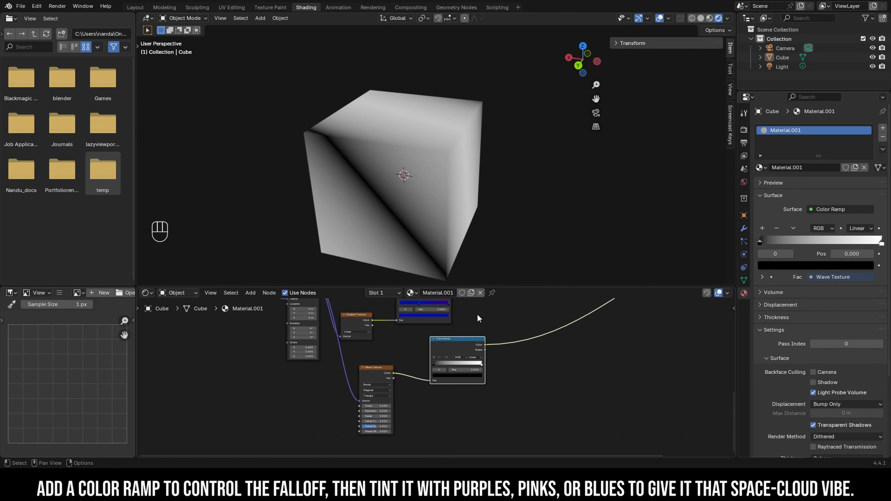
# Shape the nebula Color Ramp into a narrow band with a middle stop at 0.859 and a magenta end stop
pyautogui.scroll(7, 472, 364)
pyautogui.moveTo(408, 365); pyautogui.dragTo(450, 378)
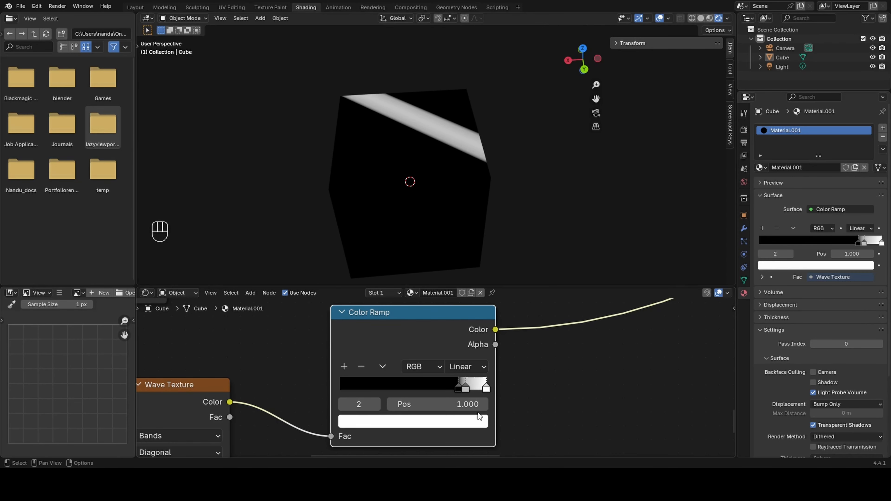
pyautogui.click(477, 418)
pyautogui.click(460, 402)
# Color the nebula Color Ramp's middle stop purple and shift it to position 0.845
pyautogui.click(466, 389)
pyautogui.click(463, 421)
pyautogui.click(461, 403)
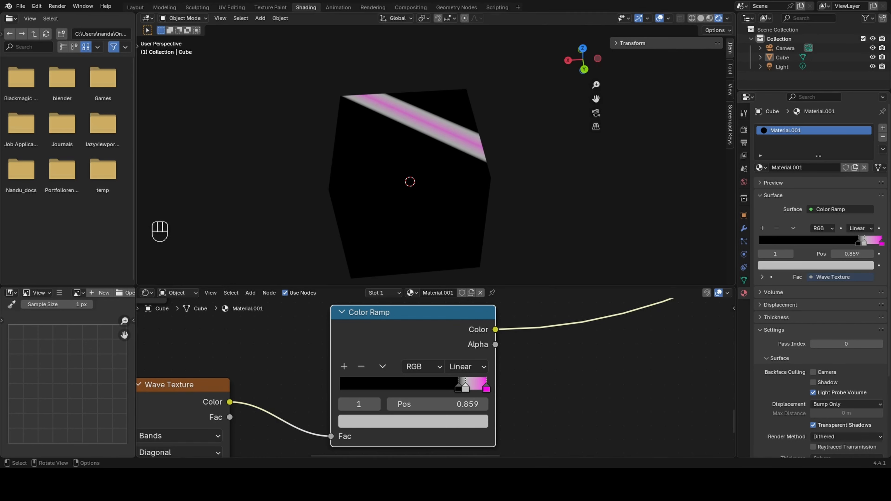
pyautogui.click(463, 421)
pyautogui.click(461, 403)
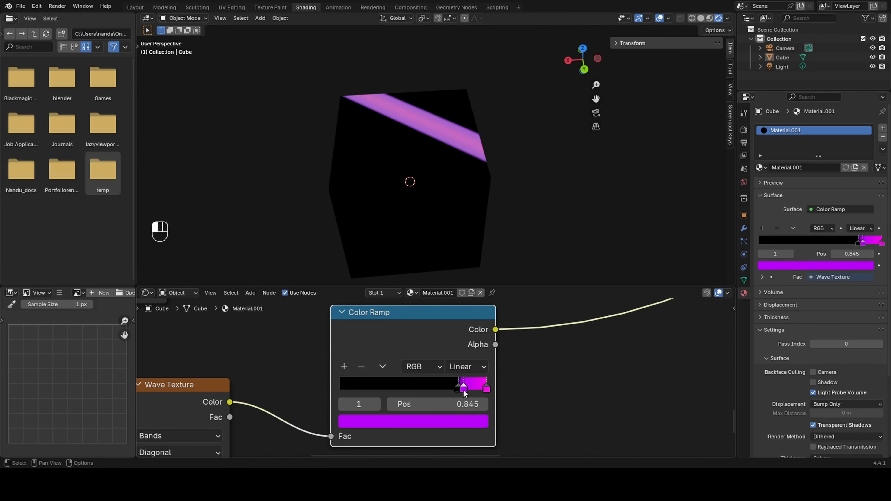
# Move the nebula Color Ramp's black stop to 0.832 and set the interpolation to Constant
pyautogui.moveTo(455, 389); pyautogui.dragTo(458, 387)
pyautogui.moveTo(449, 245); pyautogui.dragTo(326, 166, button='middle')
pyautogui.scroll(-7, 593, 335)
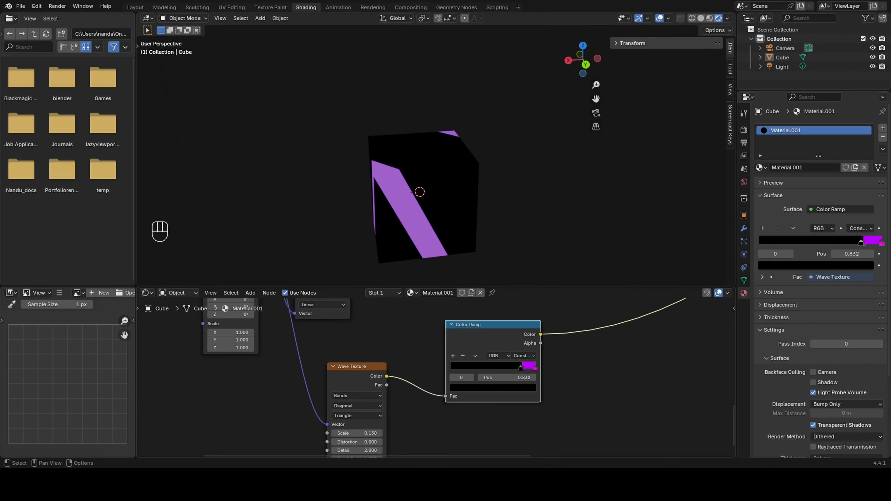
# Add another Color Mix node below the existing Mix node beside the sky gradient's Color Ramp
pyautogui.moveTo(562, 312); pyautogui.dragTo(408, 446, button='middle')
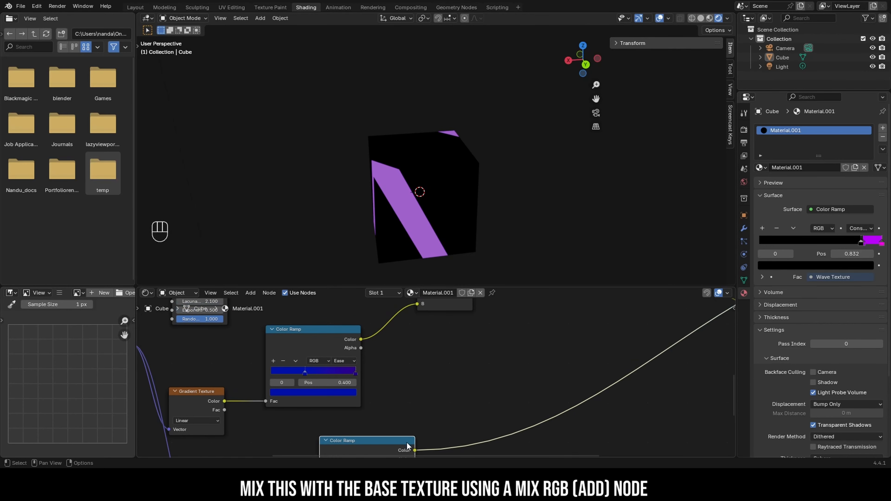
pyautogui.press('Return')
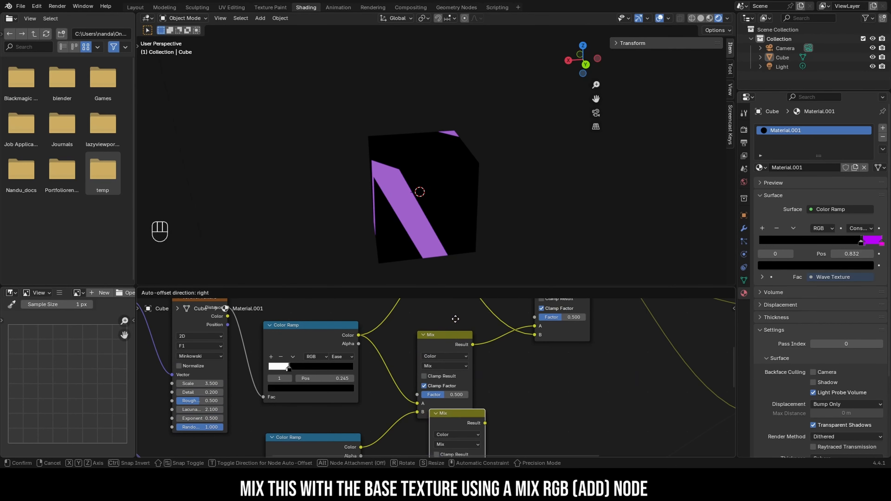
pyautogui.click(444, 342)
pyautogui.scroll(-2, 443, 372)
# Connect the sky Color Ramp to the new Mix node's A and the nebula Color Ramp to B, and preview it
pyautogui.moveTo(443, 399); pyautogui.dragTo(430, 340, button='middle')
pyautogui.moveTo(357, 377); pyautogui.dragTo(407, 427)
pyautogui.scroll(-1, 389, 427)
pyautogui.moveTo(389, 434); pyautogui.dragTo(387, 377, button='middle')
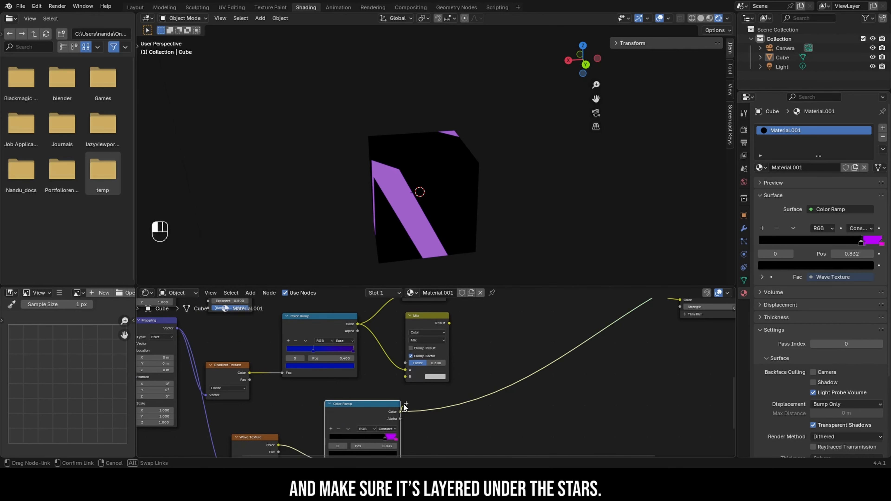
pyautogui.keyDown('ctrl'); pyautogui.keyDown('shift'); pyautogui.click(448, 322); pyautogui.keyUp('shift'); pyautogui.keyUp('ctrl')
pyautogui.moveTo(441, 201); pyautogui.dragTo(414, 185, button='middle')
# Set the blending mode of the Mix node joining sky and nebula to Add
pyautogui.scroll(3, 438, 349)
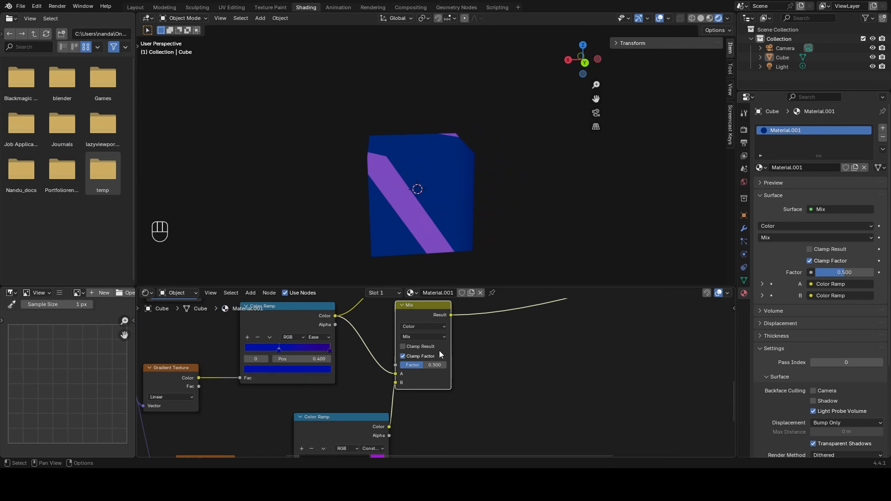
pyautogui.click(431, 333)
pyautogui.click(425, 419)
# Set the Wave Texture's Distortion to 4 and Detail to 4.300, then try a Detail Scale of 3.300 and undo it
pyautogui.moveTo(427, 218); pyautogui.dragTo(241, 198, button='middle')
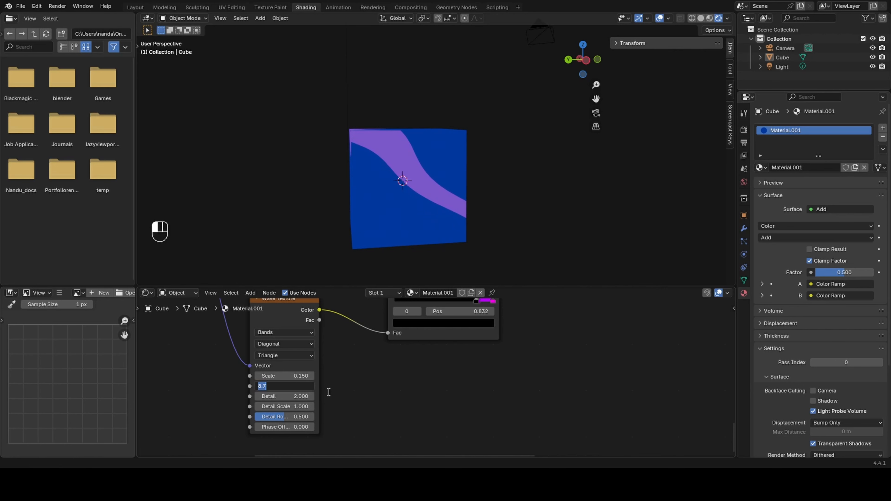
pyautogui.write('4')
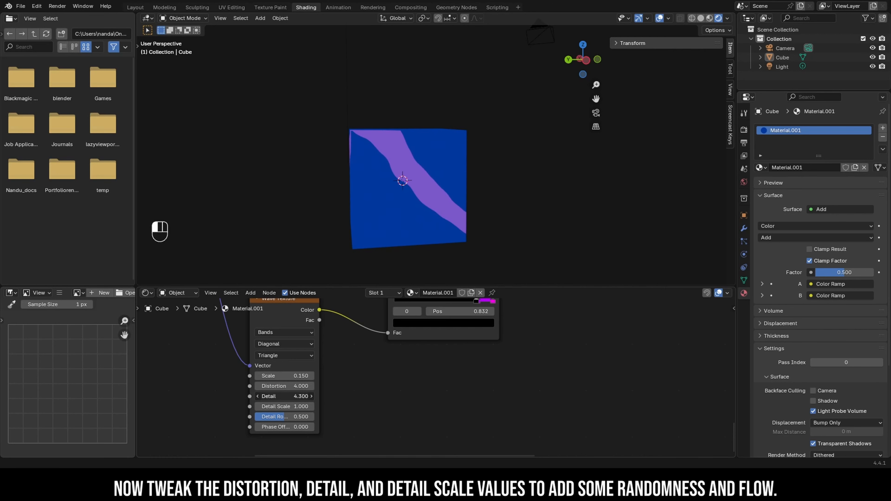
pyautogui.moveTo(282, 406); pyautogui.dragTo(308, 406)
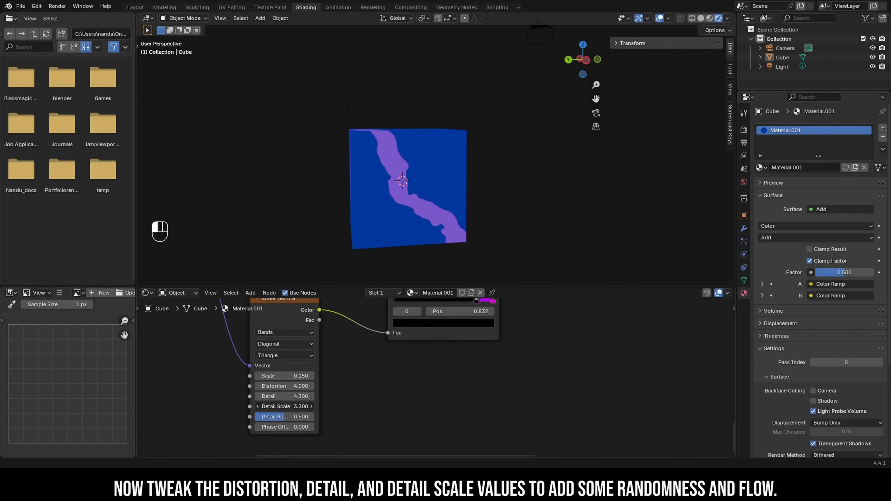
pyautogui.hotkey('ctrl', 'z')
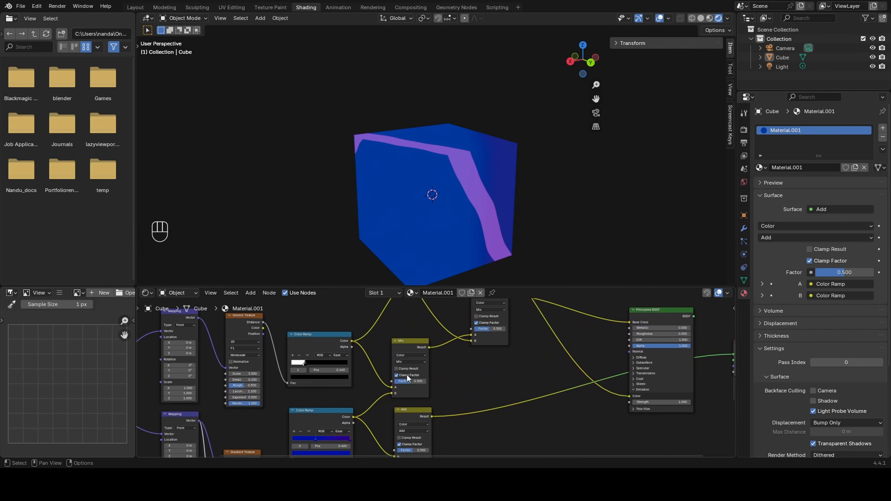
# Feed the Add node's result into the star Mix node's B input, and preview the Principled BSDF on the cube
pyautogui.moveTo(422, 351); pyautogui.dragTo(428, 350)
pyautogui.click(431, 416)
pyautogui.moveTo(493, 304); pyautogui.dragTo(438, 371, button='middle')
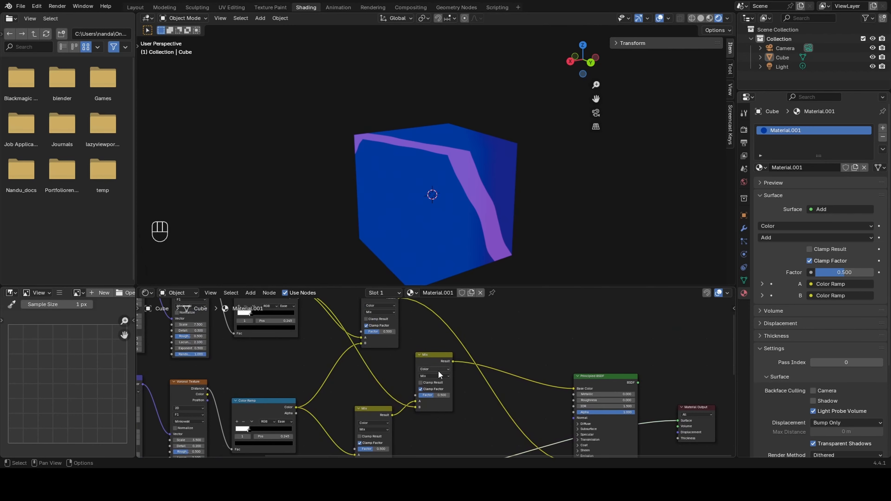
pyautogui.keyDown('ctrl'); pyautogui.keyDown('shift'); pyautogui.click(636, 383); pyautogui.keyUp('shift'); pyautogui.keyUp('ctrl')
pyautogui.moveTo(474, 215)
pyautogui.mouseDown(button='middle')
pyautogui.moveTo(552, 243)
pyautogui.moveTo(460, 181)
pyautogui.moveTo(280, 211)
pyautogui.moveTo(715, 201)
pyautogui.moveTo(675, 214)
pyautogui.moveTo(460, 207)
pyautogui.moveTo(490, 221)
pyautogui.mouseUp(button='middle')
pyautogui.click(416, 293)
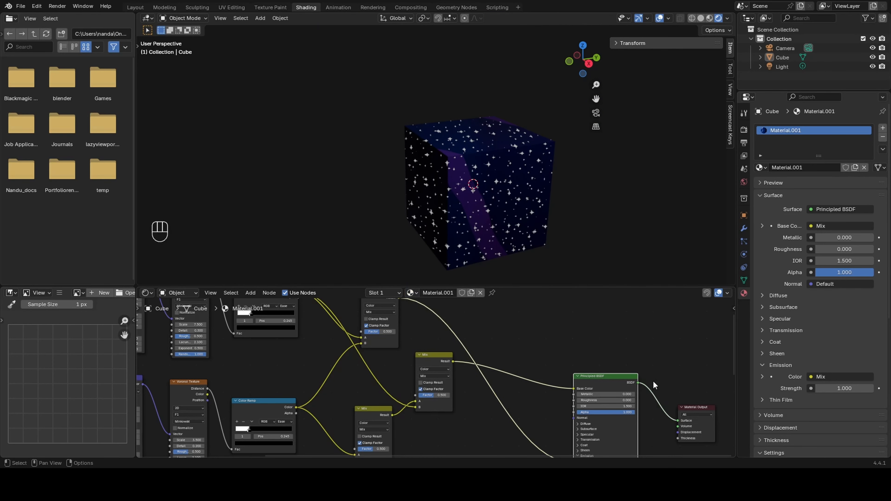
pyautogui.click(417, 294)
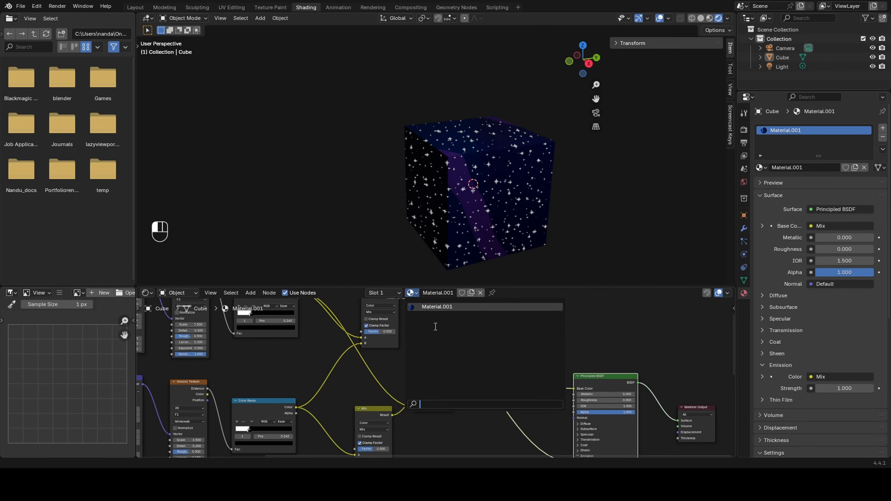
pyautogui.moveTo(518, 170); pyautogui.dragTo(476, 183, button='middle')
pyautogui.scroll(6, 452, 211)
# Undo the latest run of Wave Texture adjustments
pyautogui.hotkey('ctrl', 'z')
pyautogui.hotkey('ctrl', 'z')
pyautogui.hotkey('ctrl', 'z')
pyautogui.hotkey('ctrl', 'z')
pyautogui.hotkey('ctrl', 'z')
pyautogui.hotkey('ctrl', 'z')
pyautogui.hotkey('ctrl', 'z')
pyautogui.hotkey('ctrl', 'z')
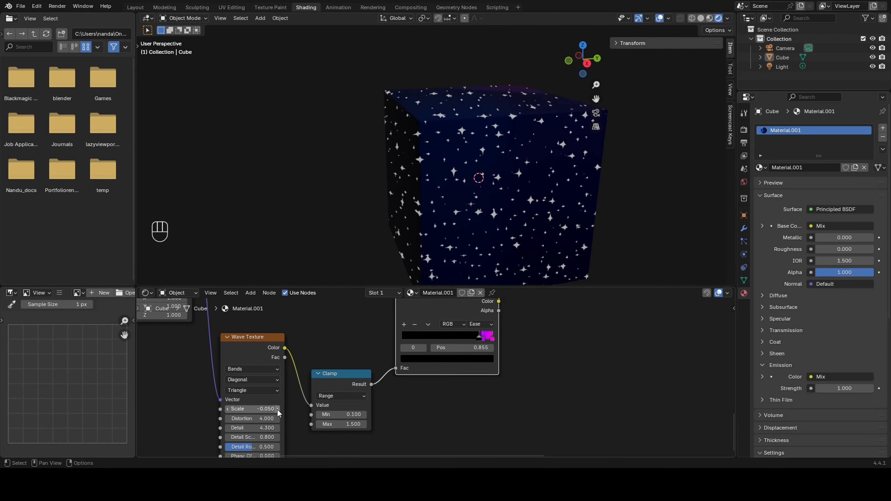
# Preview the Add node that combines the sky gradient and the nebula on the cube
pyautogui.moveTo(453, 215); pyautogui.dragTo(389, 242, button='middle')
pyautogui.scroll(-2, 326, 418)
pyautogui.moveTo(432, 183); pyautogui.dragTo(456, 218, button='middle')
pyautogui.scroll(-4, 456, 361)
pyautogui.moveTo(463, 354); pyautogui.dragTo(392, 453, button='middle')
pyautogui.keyDown('ctrl'); pyautogui.keyDown('shift'); pyautogui.click(387, 342); pyautogui.keyUp('shift'); pyautogui.keyUp('ctrl')
pyautogui.scroll(-4, 491, 183)
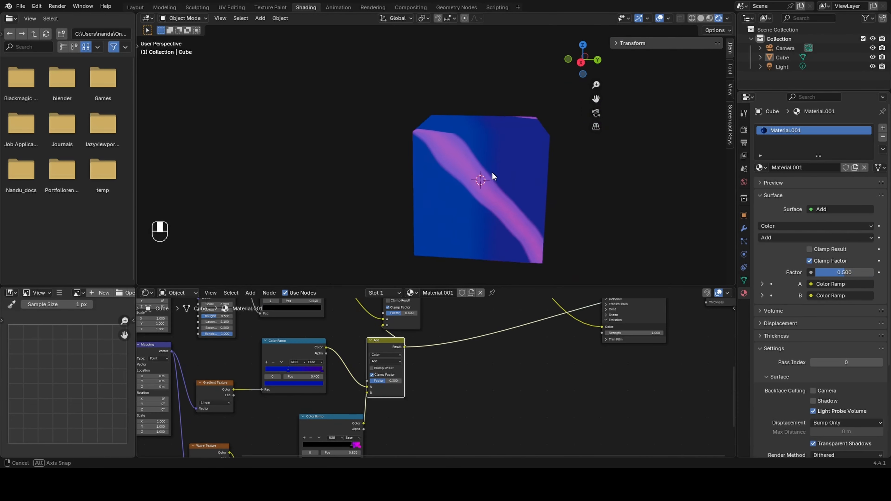
# Try the Saw wave profile on the nebula's Wave Texture, then undo it
pyautogui.moveTo(493, 175); pyautogui.dragTo(479, 179, button='middle')
pyautogui.moveTo(158, 453); pyautogui.dragTo(181, 378, button='middle')
pyautogui.scroll(5, 181, 378)
pyautogui.scroll(-6, 181, 378)
pyautogui.moveTo(336, 443); pyautogui.dragTo(330, 367, button='middle')
pyautogui.scroll(6, 330, 367)
pyautogui.scroll(3, 336, 364)
pyautogui.click(354, 362)
pyautogui.click(356, 396)
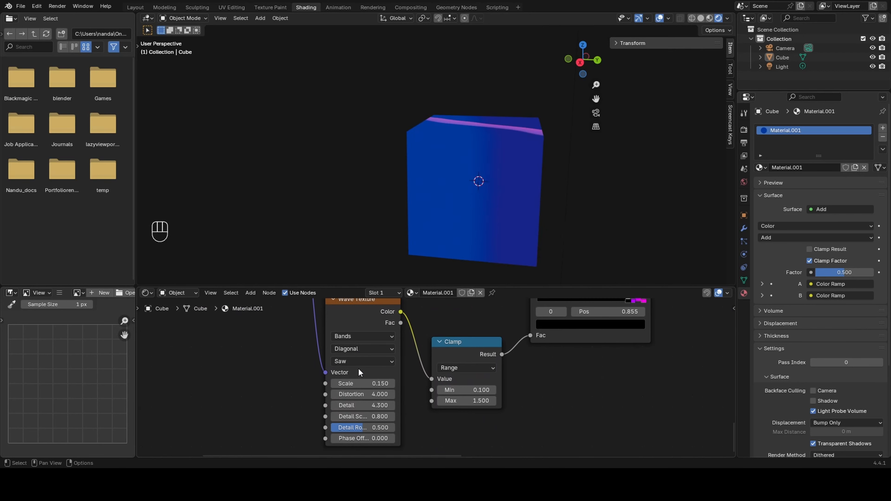
pyautogui.hotkey('ctrl', 'z')
pyautogui.click(359, 349)
# Set the Wave Texture's Distortion to -9.400 and inspect the nebula on the cube
pyautogui.moveTo(365, 395); pyautogui.dragTo(336, 394)
pyautogui.hotkey('ctrl', 'z')
pyautogui.moveTo(364, 394); pyautogui.dragTo(281, 394)
pyautogui.moveTo(467, 242)
pyautogui.mouseDown(button='middle')
pyautogui.moveTo(576, 220)
pyautogui.moveTo(359, 209)
pyautogui.moveTo(468, 233)
pyautogui.mouseUp(button='middle')
pyautogui.moveTo(376, 392)
pyautogui.mouseDown()
pyautogui.moveTo(337, 392)
pyautogui.moveTo(369, 392)
pyautogui.mouseUp()
pyautogui.moveTo(500, 242)
pyautogui.mouseDown(button='middle')
pyautogui.moveTo(458, 290)
pyautogui.moveTo(483, 242)
pyautogui.mouseUp(button='middle')
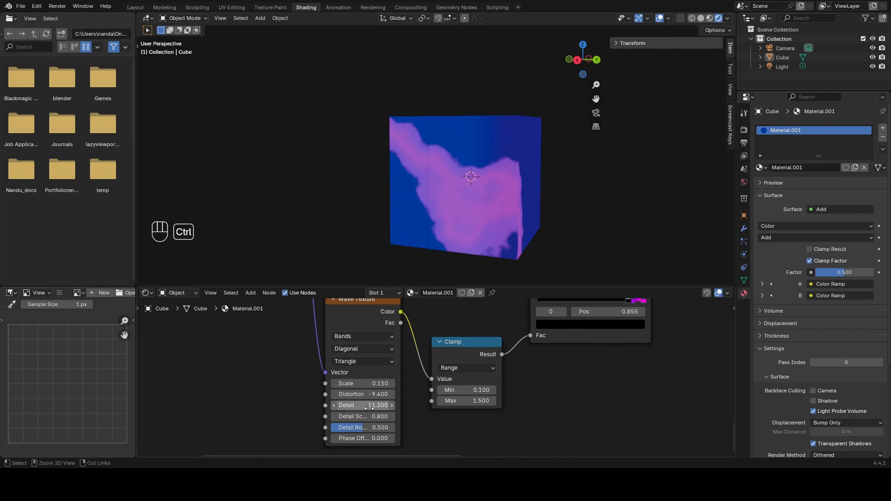
# Undo the trial Detail and Detail Scale changes on the Wave Texture
pyautogui.hotkey('ctrl', 'z')
pyautogui.hotkey('ctrl', 'z')
pyautogui.hotkey('ctrl', 'z')
pyautogui.hotkey('ctrl', 'z')
pyautogui.hotkey('ctrl', 'z')
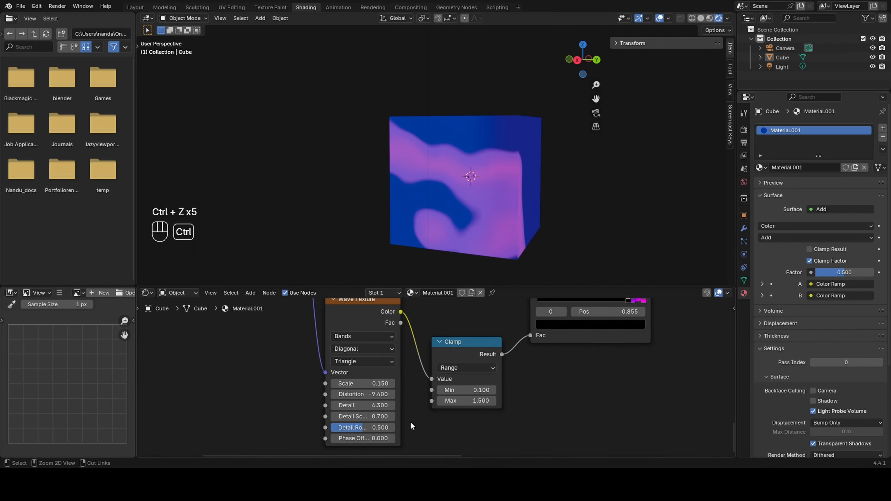
pyautogui.hotkey('ctrl', 'z')
pyautogui.hotkey('ctrl', 'z')
pyautogui.hotkey('ctrl', 'z')
pyautogui.hotkey('ctrl', 'z')
pyautogui.hotkey('ctrl', 'z')
pyautogui.hotkey('ctrl', 'z')
pyautogui.scroll(1, 337, 381)
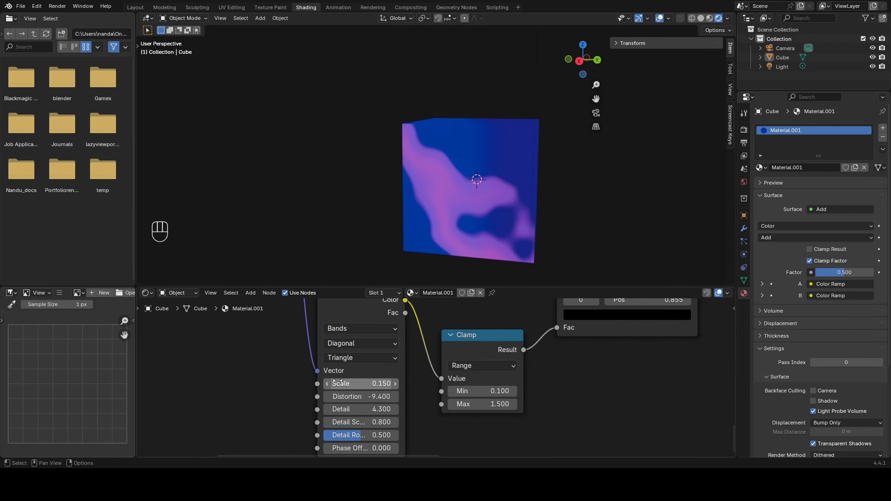
# Try a Scale of 0.2 on the Wave Texture, then undo it
pyautogui.click(395, 384)
pyautogui.hotkey('ctrl', 'z')
pyautogui.moveTo(414, 225); pyautogui.dragTo(372, 220, button='middle')
pyautogui.doubleClick(375, 383)
pyautogui.press('BackSpace')
pyautogui.write('0.2')
pyautogui.press('Return')
pyautogui.hotkey('ctrl', 'z')
# Preview the Principled BSDF with stars and nebula on the cube, and save the file
pyautogui.moveTo(439, 211); pyautogui.dragTo(529, 196, button='middle')
pyautogui.scroll(-8, 568, 315)
pyautogui.moveTo(589, 316); pyautogui.dragTo(502, 374, button='middle')
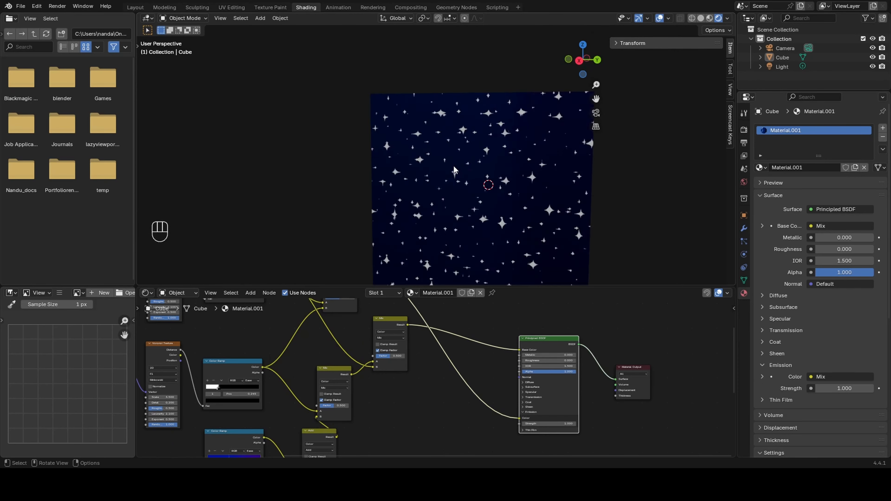
pyautogui.moveTo(453, 165); pyautogui.dragTo(267, 197, button='middle')
pyautogui.click(21, 6)
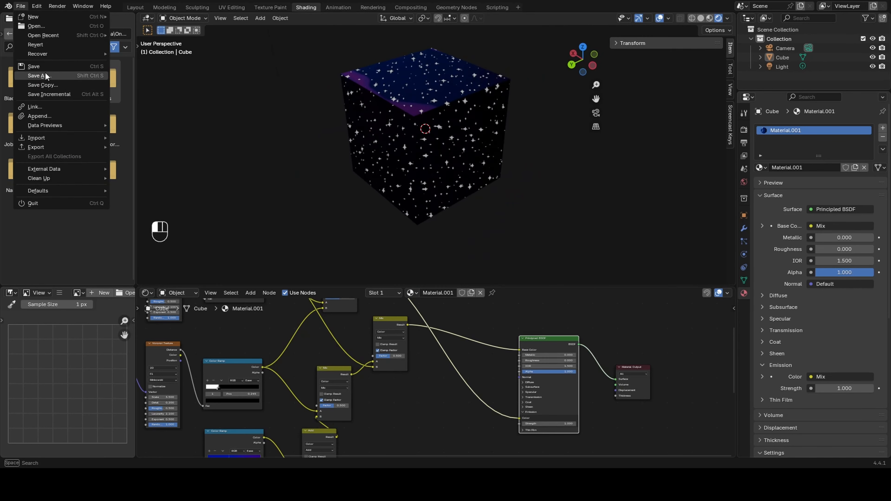
pyautogui.click(45, 66)
# Set the nebula Wave Texture's Distortion to 5.200 and check the cube
pyautogui.moveTo(286, 253); pyautogui.dragTo(696, 165, button='middle')
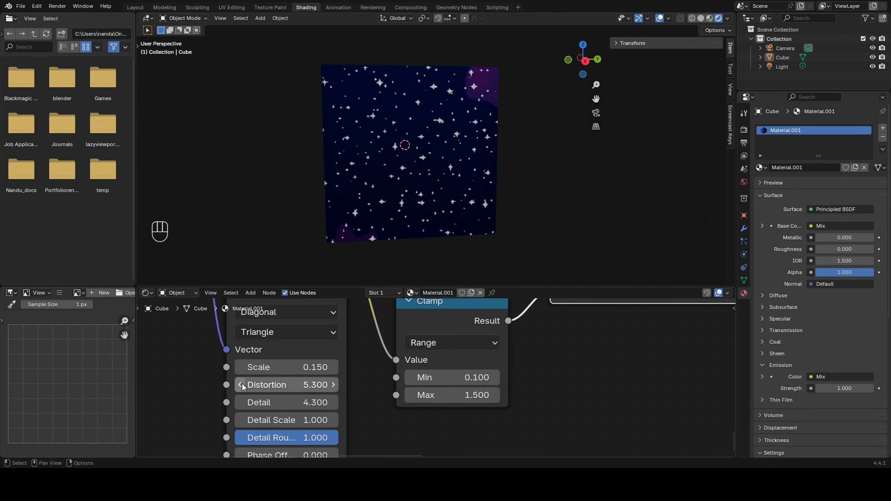
pyautogui.click(241, 384)
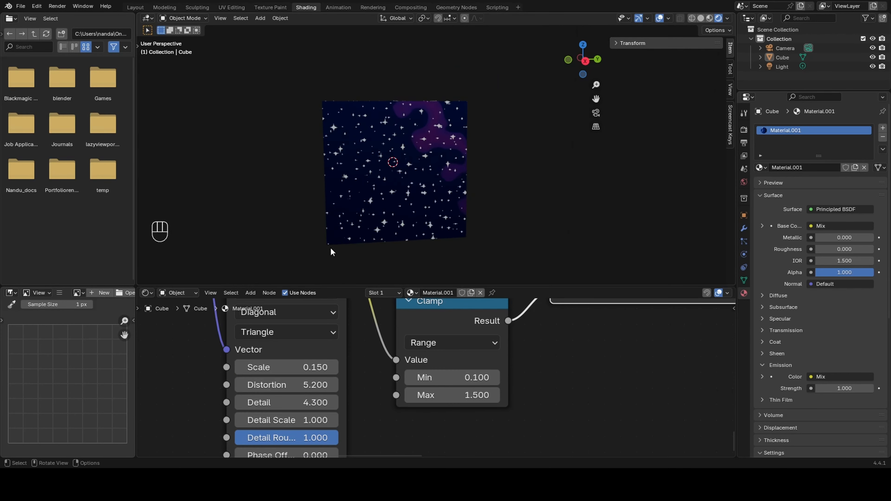
pyautogui.moveTo(330, 250); pyautogui.dragTo(383, 260, button='middle')
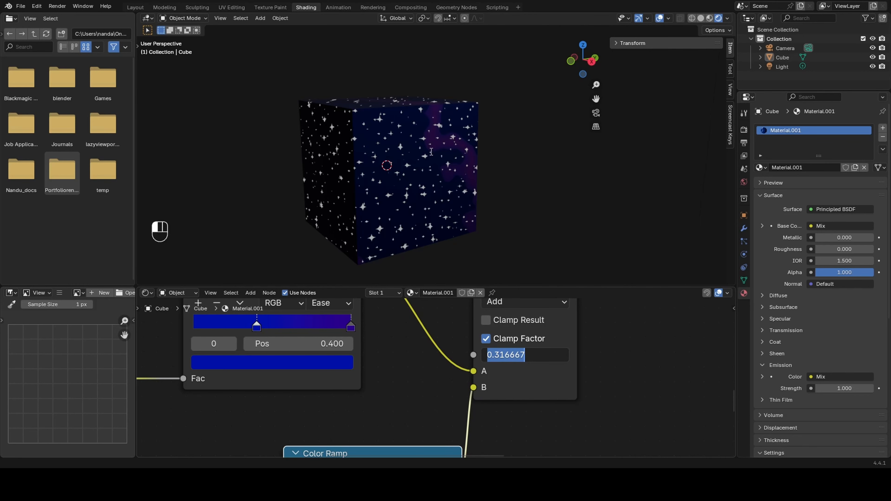
pyautogui.moveTo(522, 159); pyautogui.dragTo(507, 169, button='middle')
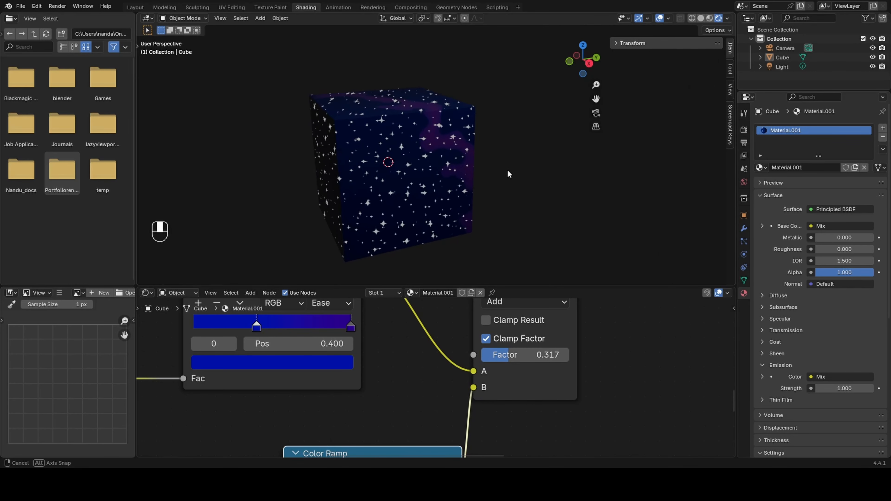
# Try a Scale of 1.500 on the large-star Voronoi Texture and undo the trial star adjustments
pyautogui.moveTo(383, 343); pyautogui.dragTo(390, 322, button='middle')
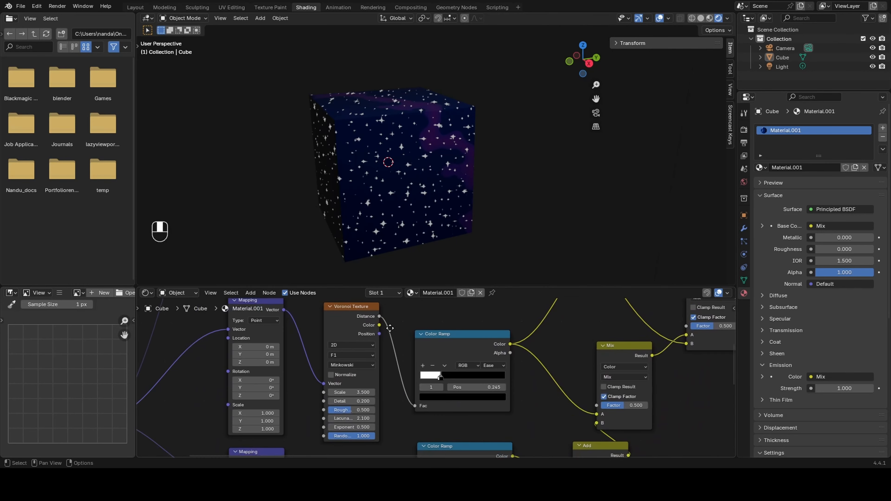
pyautogui.moveTo(354, 386); pyautogui.dragTo(330, 386)
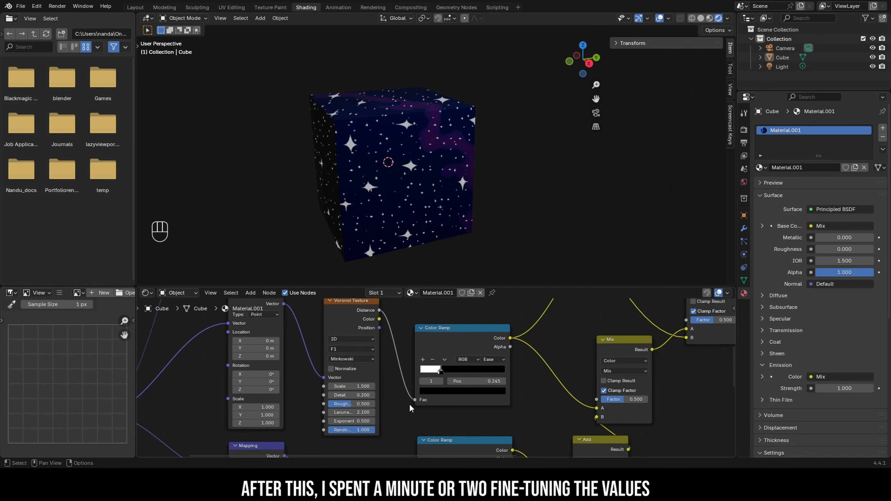
pyautogui.moveTo(372, 308); pyautogui.dragTo(352, 448, button='middle')
pyautogui.scroll(4, 361, 375)
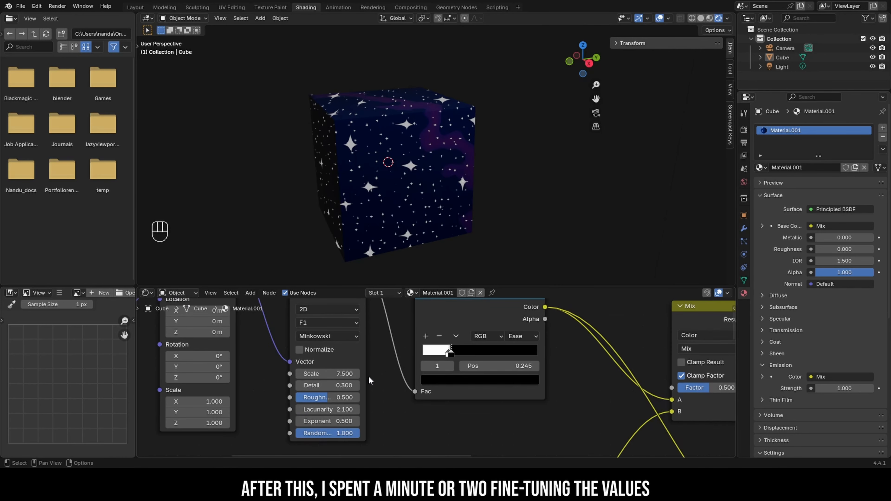
pyautogui.hotkey('ctrl', 'z')
pyautogui.scroll(-2, 267, 349)
pyautogui.moveTo(205, 364); pyautogui.dragTo(214, 364)
pyautogui.hotkey('ctrl', 'z')
pyautogui.scroll(-3, 345, 389)
pyautogui.moveTo(352, 407); pyautogui.dragTo(355, 283, button='middle')
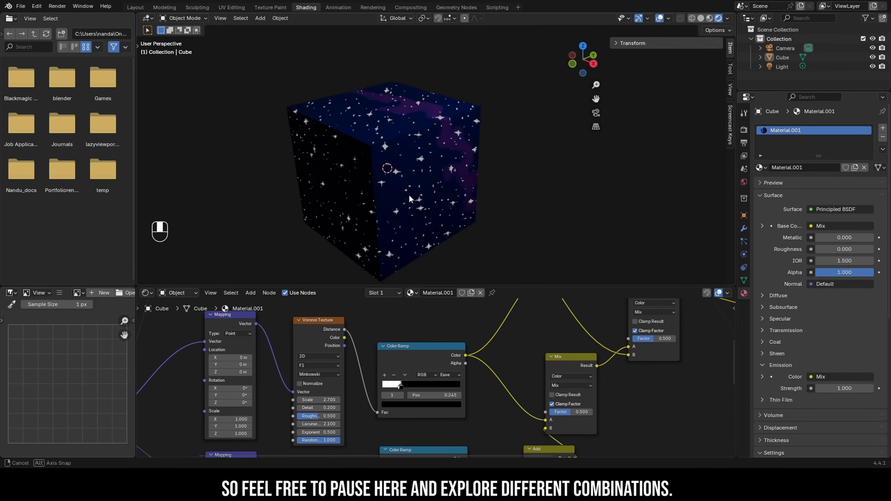
# Adjust the Scale of the star Voronoi Textures, trying a value of 3
pyautogui.moveTo(430, 191)
pyautogui.mouseDown(button='middle')
pyautogui.moveTo(410, 185)
pyautogui.moveTo(420, 184)
pyautogui.mouseUp(button='middle')
pyautogui.scroll(3, 347, 400)
pyautogui.scroll(-4, 327, 404)
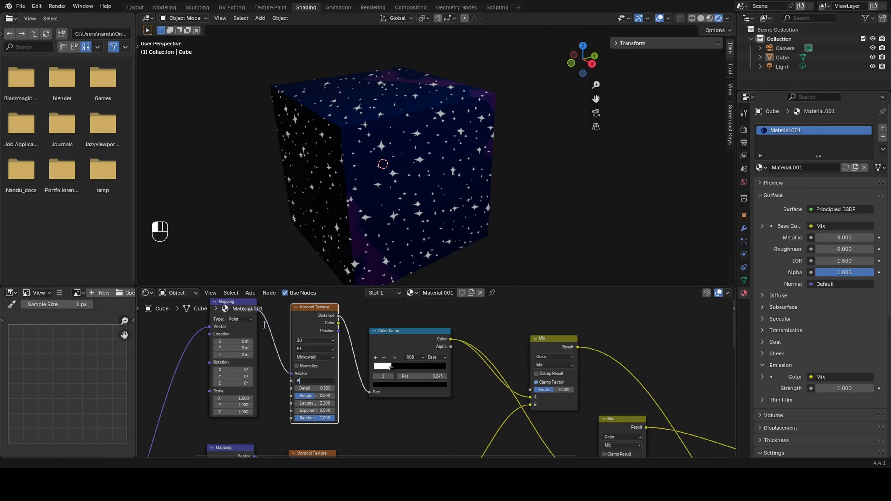
pyautogui.press('Return')
pyautogui.scroll(2, 335, 389)
pyautogui.write('3')
pyautogui.press('Return')
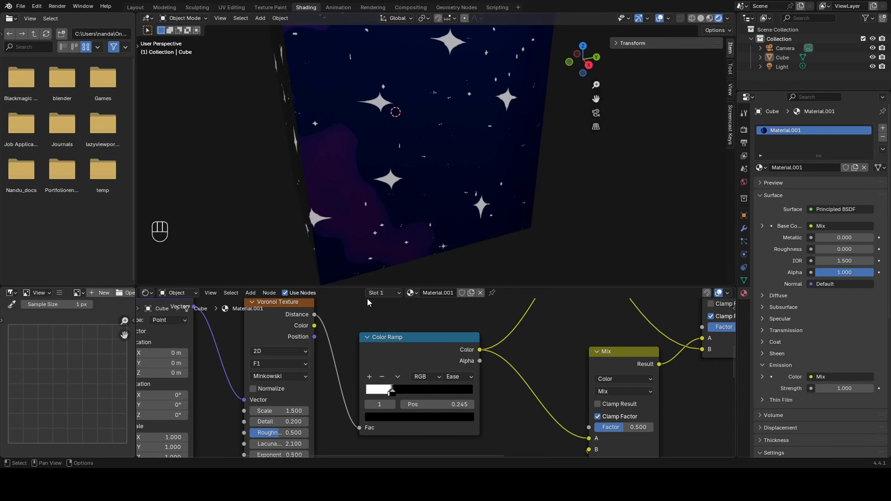
# Set the large-star Voronoi Texture's Scale to 3.500 and check the stars on the cube
pyautogui.scroll(-5, 386, 179)
pyautogui.scroll(2, 296, 411)
pyautogui.scroll(2, 395, 171)
pyautogui.moveTo(396, 171); pyautogui.dragTo(351, 182, button='middle')
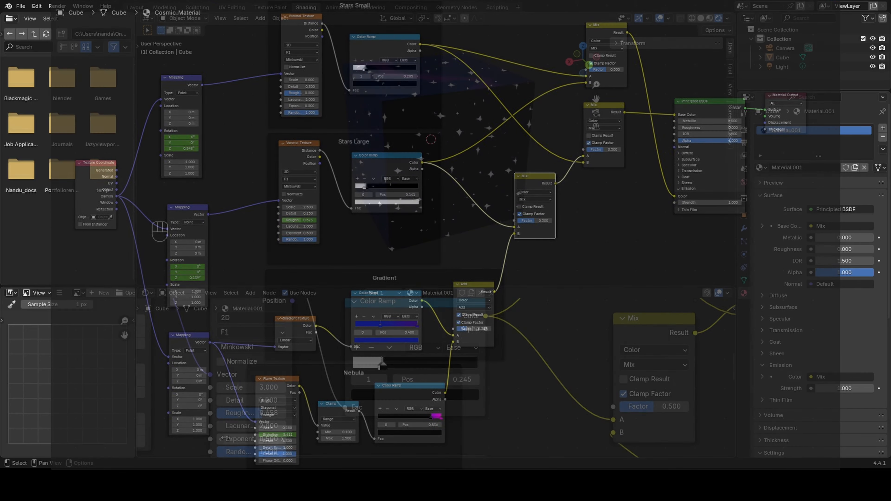
pyautogui.scroll(4, 360, 218)
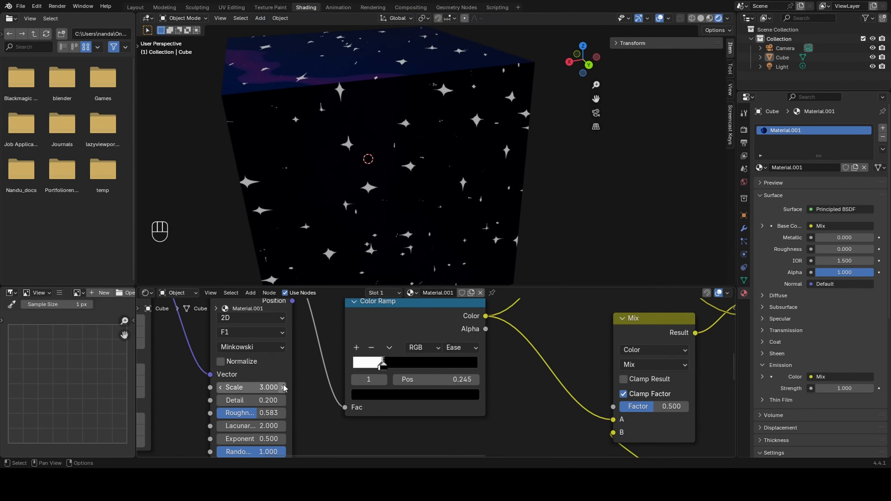
pyautogui.click(283, 388)
pyautogui.click(284, 387)
pyautogui.click(283, 388)
pyautogui.scroll(-3, 350, 226)
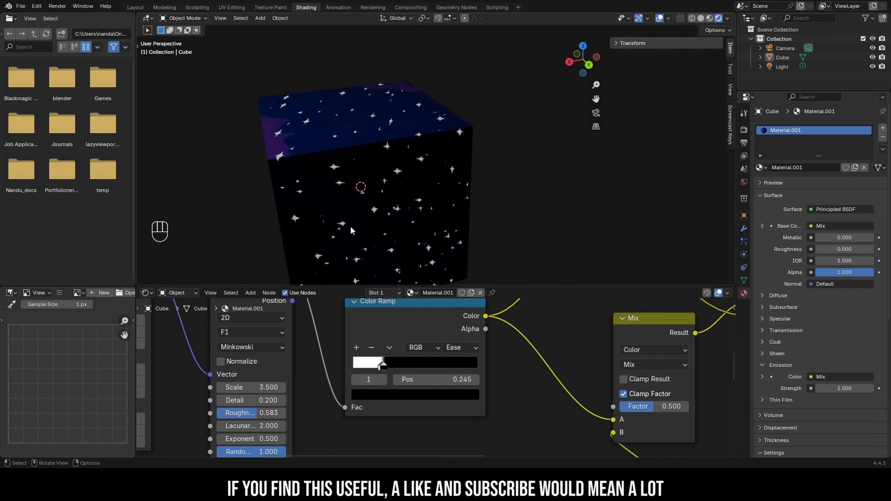
pyautogui.moveTo(355, 176); pyautogui.dragTo(473, 148, button='middle')
# Set the large-star Voronoi Texture's Detail to 0.100 and move its Color Ramp's black stop to position 0.141
pyautogui.click(222, 401)
pyautogui.click(222, 401)
pyautogui.moveTo(222, 400); pyautogui.dragTo(227, 400)
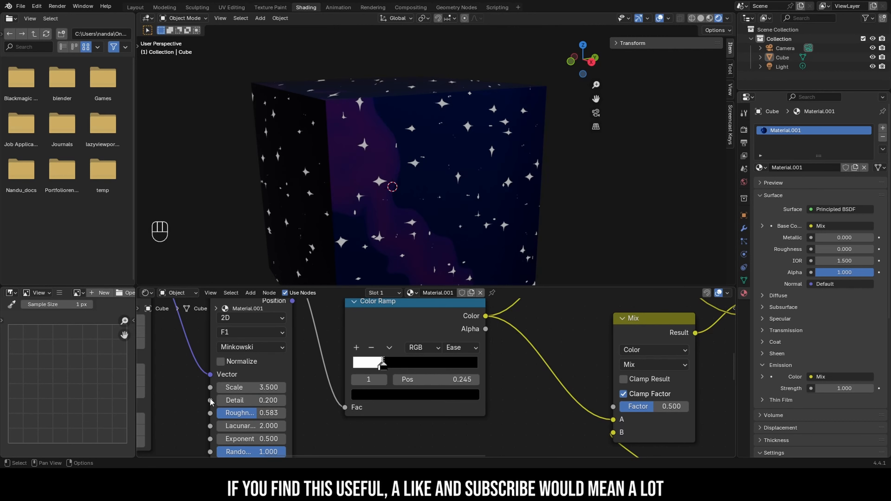
pyautogui.scroll(-2, 377, 172)
pyautogui.moveTo(379, 170); pyautogui.dragTo(378, 174, button='middle')
pyautogui.moveTo(379, 367); pyautogui.dragTo(368, 375)
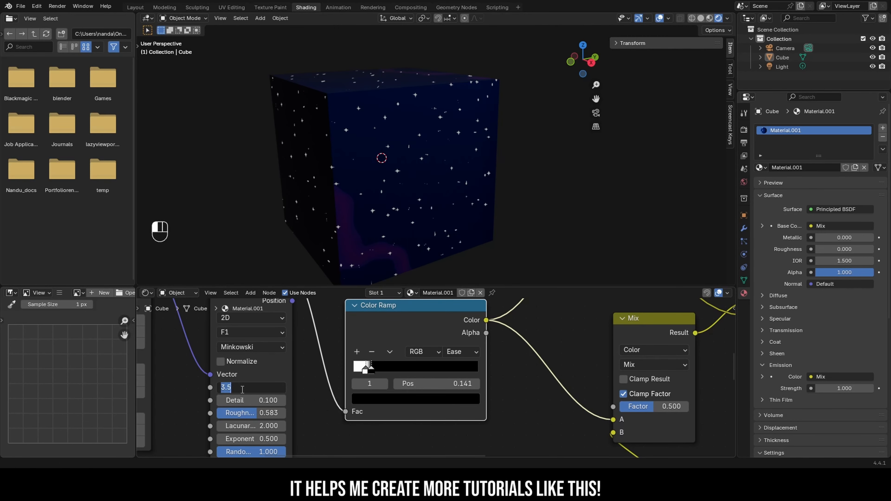
# Set the large-star Voronoi Texture's Scale to 1.500 and Detail to 0.200, and its Color Ramp's white stop to position 0.141
pyautogui.moveTo(253, 400); pyautogui.dragTo(257, 400)
pyautogui.moveTo(370, 207)
pyautogui.mouseDown(button='middle')
pyautogui.moveTo(347, 211)
pyautogui.moveTo(361, 219)
pyautogui.mouseUp(button='middle')
pyautogui.moveTo(312, 344); pyautogui.dragTo(342, 341, button='middle')
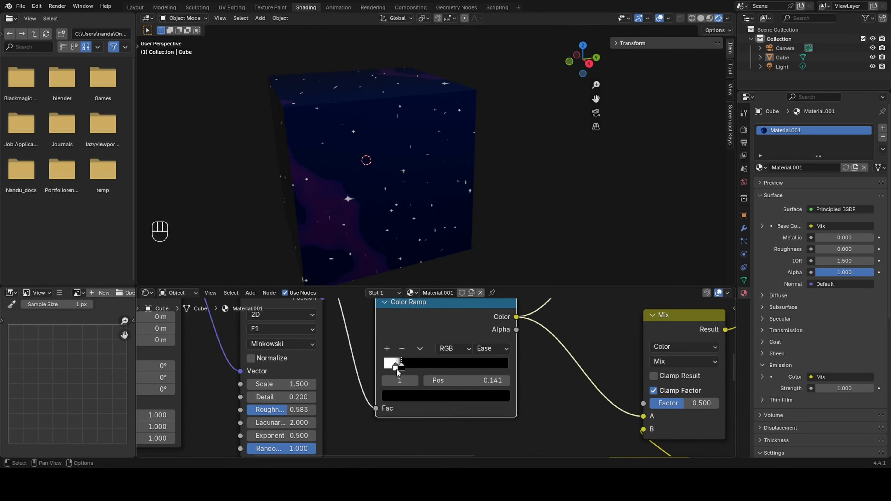
pyautogui.moveTo(397, 368); pyautogui.dragTo(400, 368)
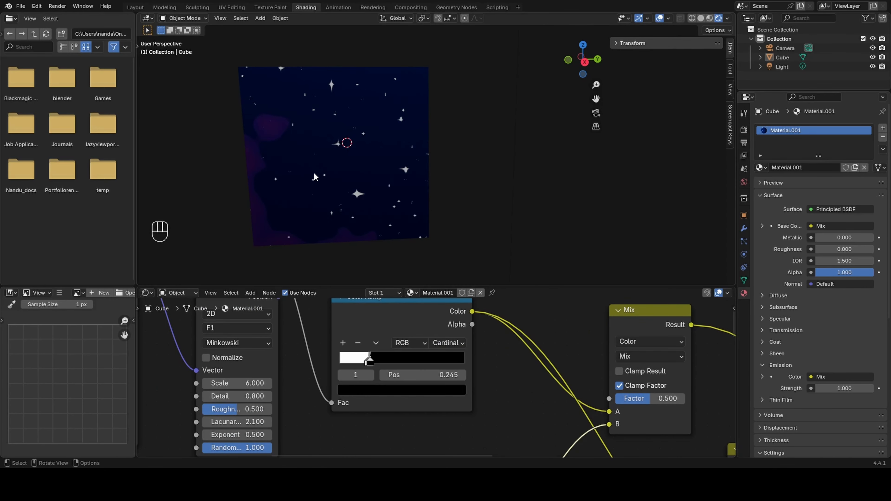
pyautogui.moveTo(315, 177); pyautogui.dragTo(386, 173, button='middle')
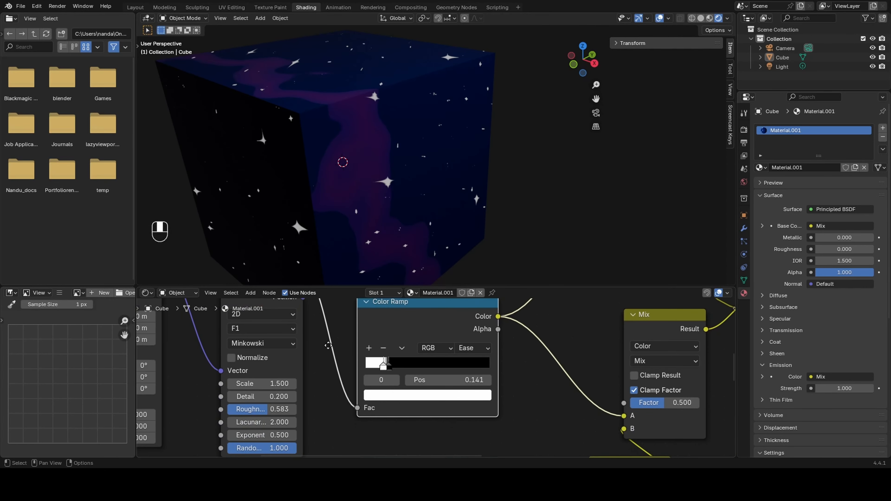
# Try a Detail of 0.15 on the large-star Voronoi Texture and set its Roughness to 0.508
pyautogui.moveTo(328, 345); pyautogui.dragTo(343, 353, button='middle')
pyautogui.scroll(1, 343, 353)
pyautogui.hotkey('ctrl', 'z')
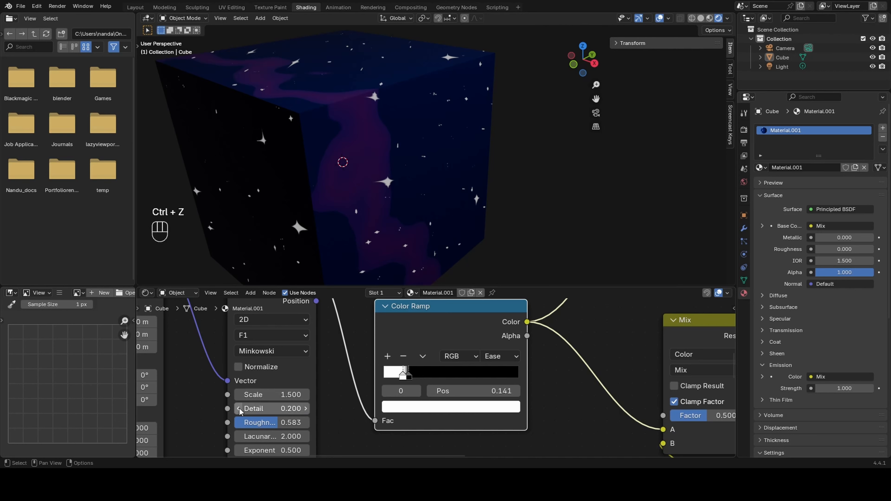
pyautogui.doubleClick(240, 410)
pyautogui.write('0.15')
pyautogui.press('Return')
pyautogui.moveTo(295, 423); pyautogui.dragTo(298, 412)
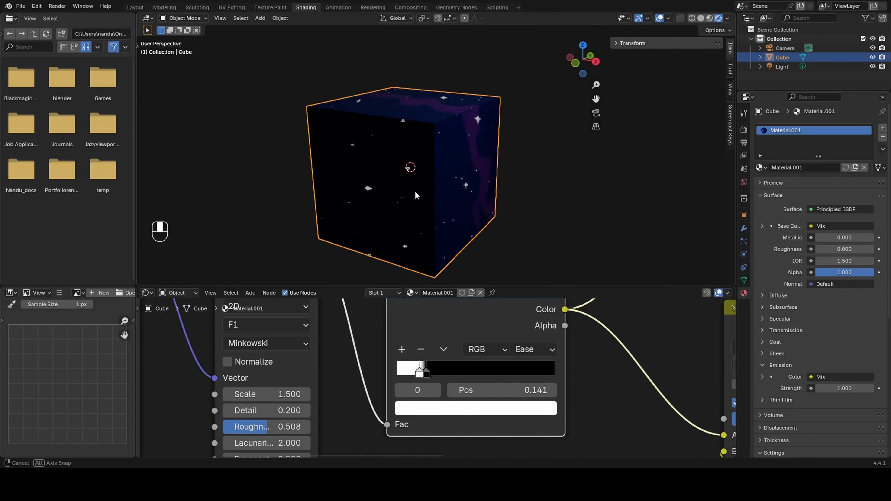
# Fine-tune the large-star Voronoi Texture's Detail while viewing the stars on the cube up close
pyautogui.moveTo(415, 191); pyautogui.dragTo(400, 224, button='middle')
pyautogui.keyDown('shift'); pyautogui.moveTo(401, 224); pyautogui.dragTo(414, 197, button='middle'); pyautogui.keyUp('shift')
pyautogui.scroll(3, 413, 197)
pyautogui.moveTo(295, 411); pyautogui.dragTo(293, 411)
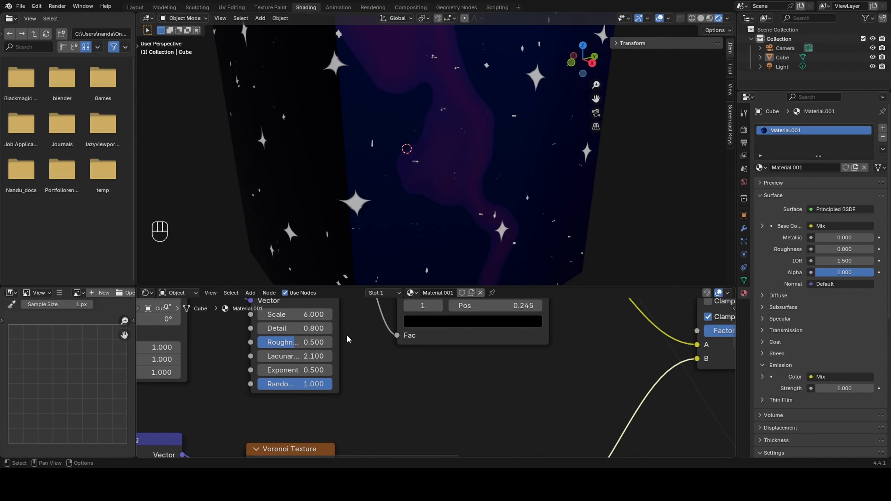
# Try small changes to the small-star Voronoi Texture and its Color Ramp's black stop, then undo them
pyautogui.moveTo(348, 339); pyautogui.dragTo(351, 380, button='middle')
pyautogui.moveTo(298, 358); pyautogui.dragTo(294, 357)
pyautogui.moveTo(437, 334); pyautogui.dragTo(443, 335)
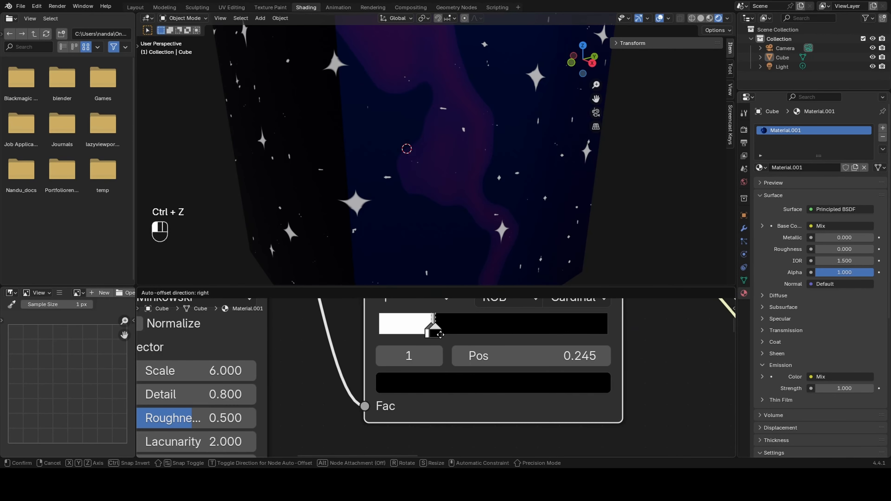
pyautogui.moveTo(438, 333)
pyautogui.mouseDown()
pyautogui.moveTo(465, 333)
pyautogui.moveTo(429, 332)
pyautogui.moveTo(444, 333)
pyautogui.mouseUp()
pyautogui.hotkey('ctrl', 'z')
pyautogui.hotkey('ctrl', 'z')
pyautogui.hotkey('ctrl', 'z')
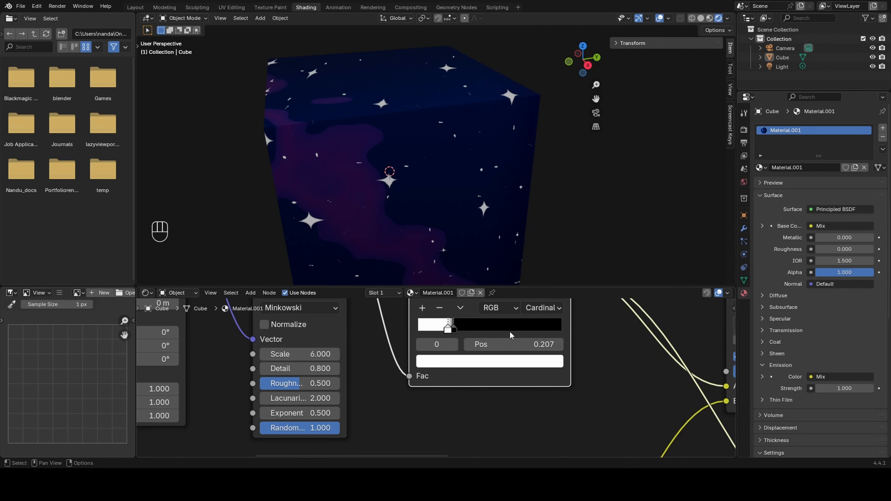
# Move the small-star Color Ramp's black stop to position 0.277 and set the Voronoi Texture's Detail to 0.200
pyautogui.moveTo(452, 329); pyautogui.dragTo(458, 329)
pyautogui.click(266, 374)
pyautogui.click(266, 374)
pyautogui.click(336, 369)
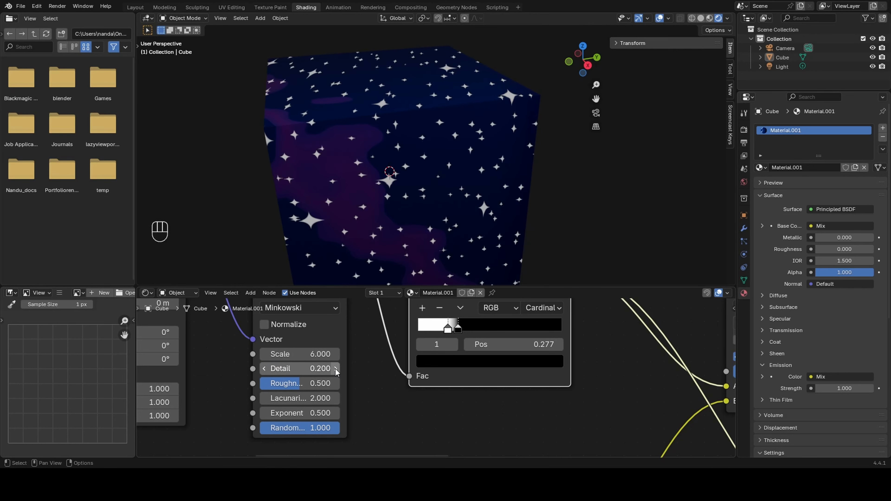
# Raise the small-star Voronoi Texture's Detail to 0.300 and undo the trial Roughness change
pyautogui.click(335, 369)
pyautogui.click(335, 369)
pyautogui.moveTo(305, 384); pyautogui.dragTo(324, 384)
pyautogui.hotkey('ctrl', 'z')
pyautogui.hotkey('ctrl', 'z')
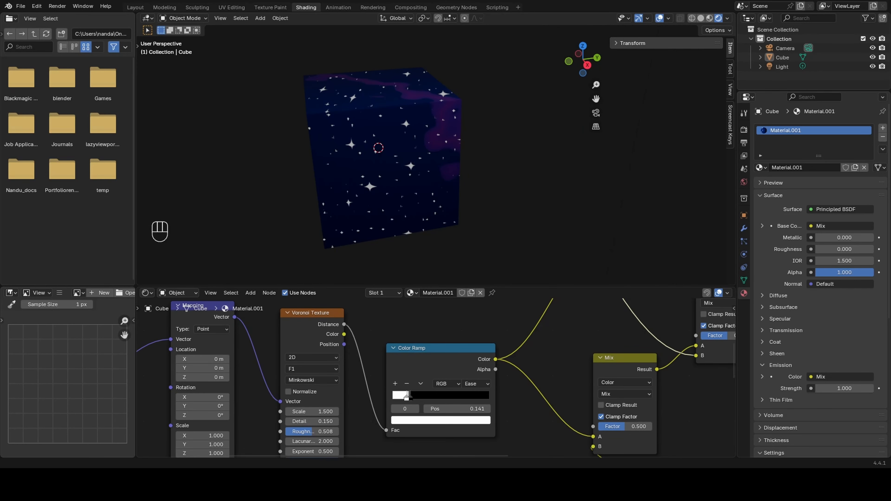
# Set the large-star Voronoi Texture's Scale to 1.800 and check the stars on the cube
pyautogui.moveTo(316, 412); pyautogui.dragTo(327, 411)
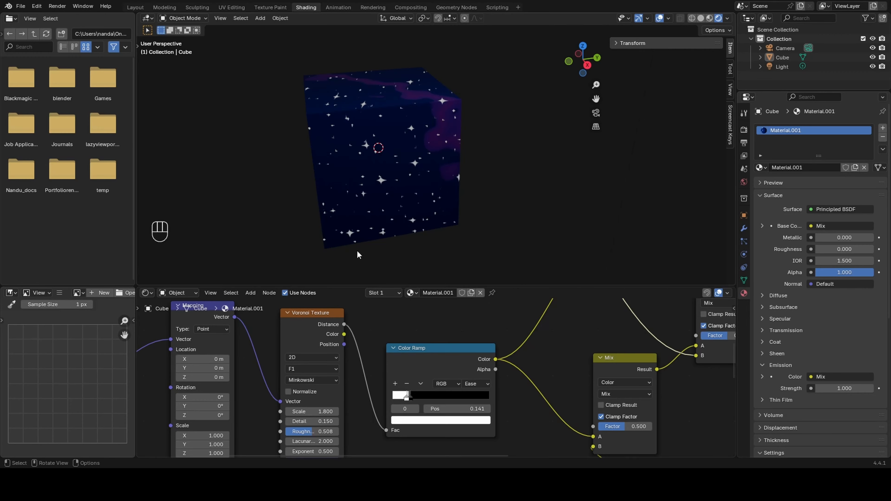
pyautogui.moveTo(362, 249); pyautogui.dragTo(416, 205, button='middle')
pyautogui.scroll(-3, 415, 205)
pyautogui.scroll(-10, 433, 375)
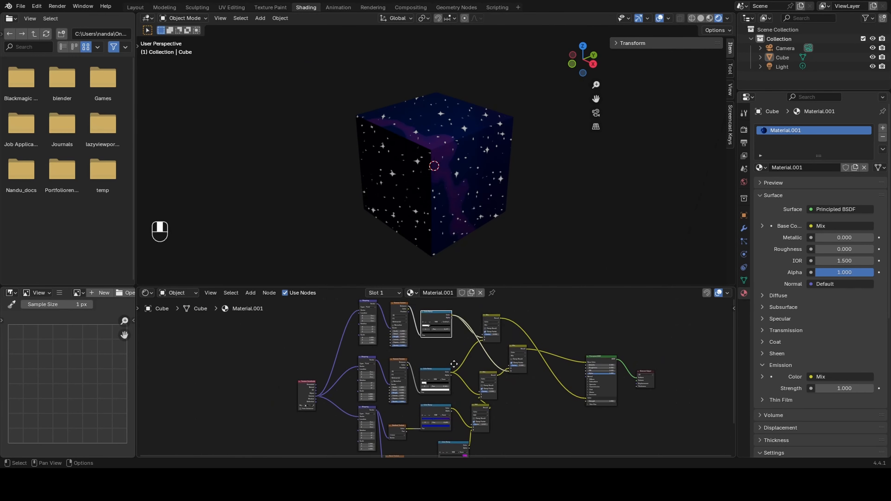
pyautogui.moveTo(433, 375); pyautogui.dragTo(389, 387, button='middle')
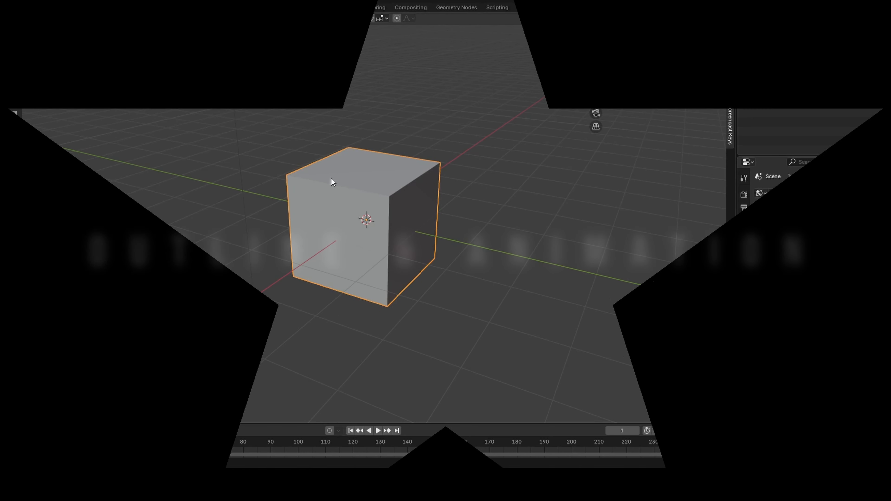
# Add a Grease Pencil Object Line Art outline for the cube and look through the camera
pyautogui.hotkey('shift', 'a')
pyautogui.moveTo(305, 190)
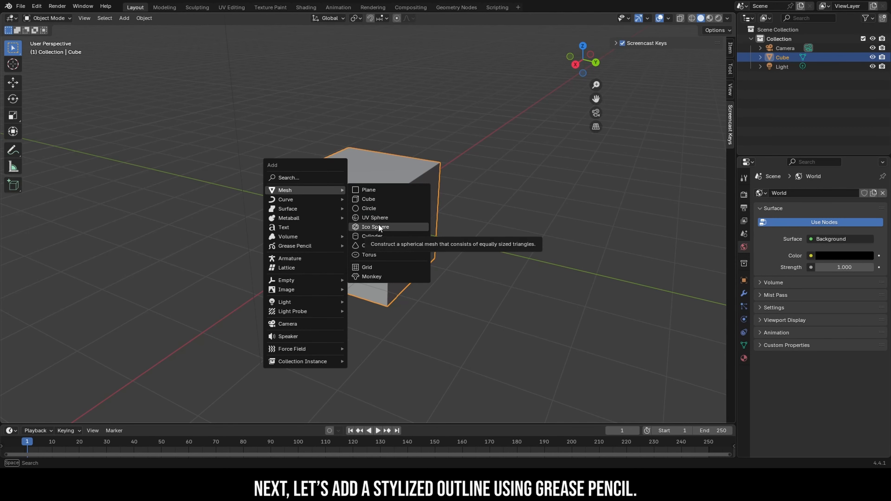
pyautogui.moveTo(309, 245)
pyautogui.click(374, 295)
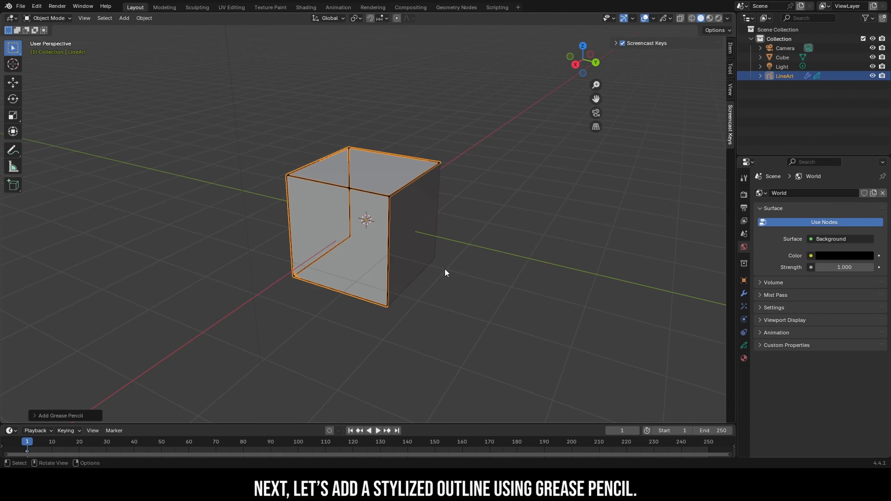
pyautogui.press('KP_0')
pyautogui.scroll(3, 471, 251)
# Rename the line art's black material to "white" and set its stroke base color to white
pyautogui.click(743, 358)
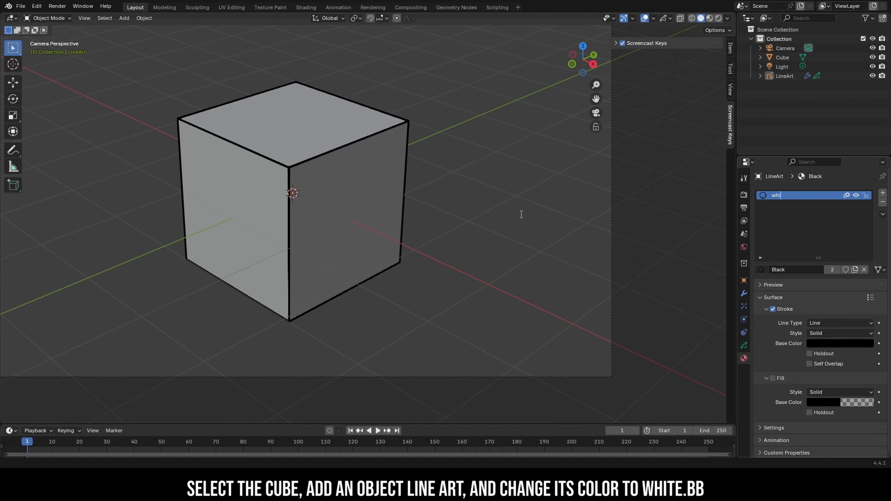
pyautogui.click(840, 343)
pyautogui.moveTo(803, 298); pyautogui.dragTo(815, 299)
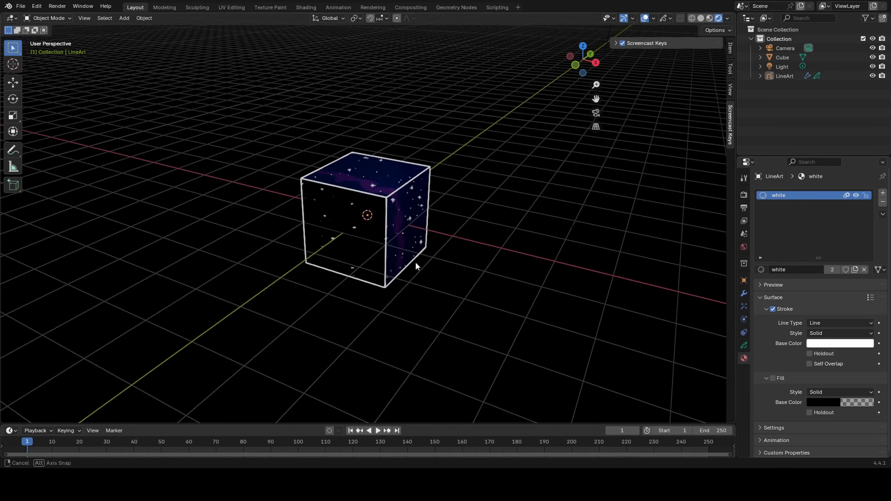
# Lock the camera to the view and look through the camera at the outlined cube
pyautogui.moveTo(415, 262); pyautogui.dragTo(452, 239, button='middle')
pyautogui.click(730, 51)
pyautogui.click(730, 89)
pyautogui.click(662, 170)
pyautogui.press('KP_0')
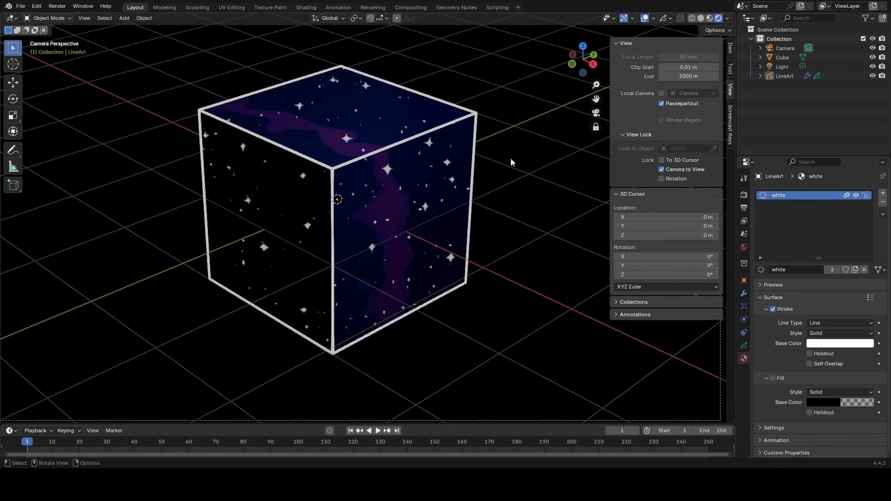
# Reframe the camera on the cube's top and two sides, then unlock the camera from the view
pyautogui.moveTo(511, 157); pyautogui.dragTo(510, 225, button='middle')
pyautogui.scroll(1, 510, 226)
pyautogui.scroll(1, 453, 203)
pyautogui.click(663, 170)
pyautogui.scroll(-2, 477, 176)
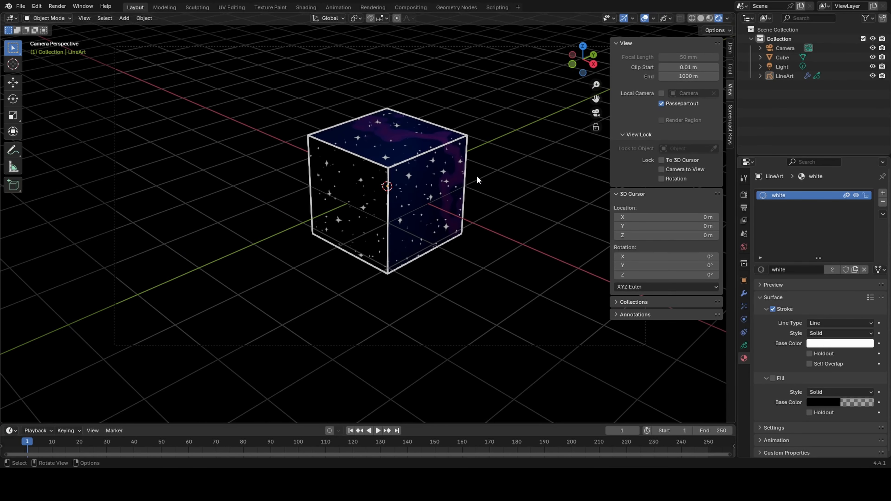
pyautogui.keyDown('shift'); pyautogui.moveTo(477, 176); pyautogui.dragTo(389, 189, button='middle'); pyautogui.keyUp('shift')
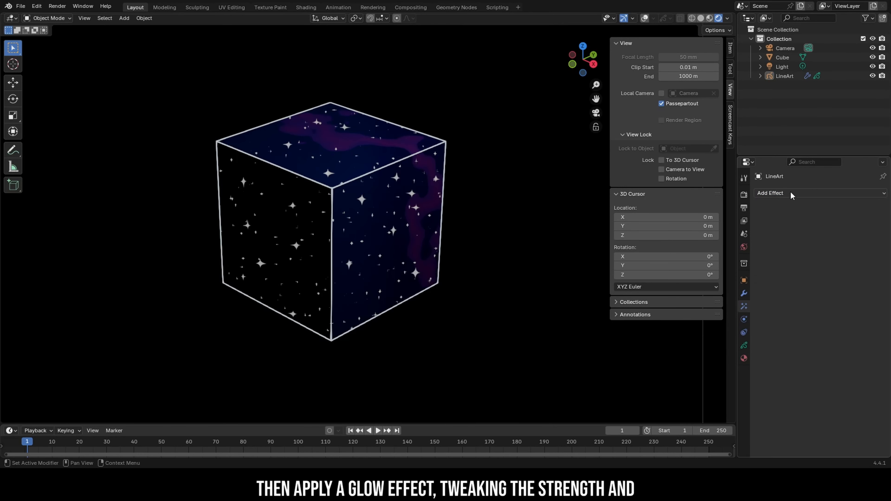
# Add a Glow effect to the line art with 3 samples and a size of 20 in X and Y
pyautogui.click(806, 192)
pyautogui.click(785, 236)
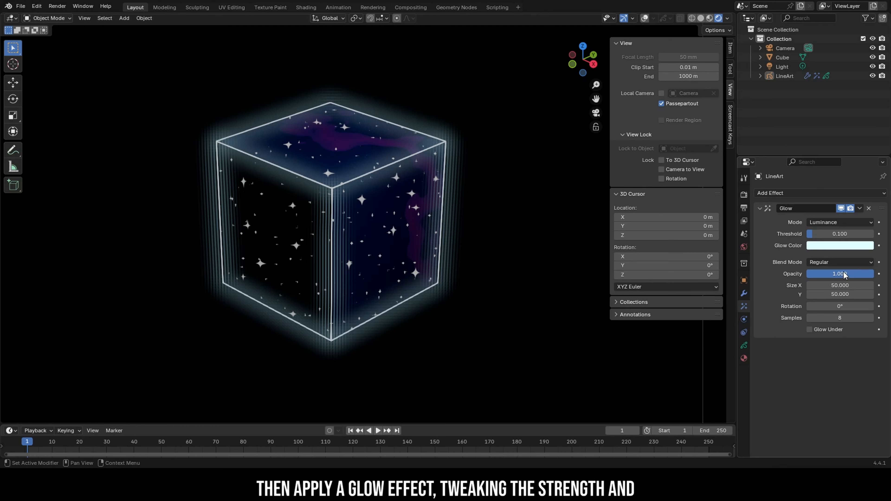
pyautogui.moveTo(812, 317); pyautogui.dragTo(803, 318)
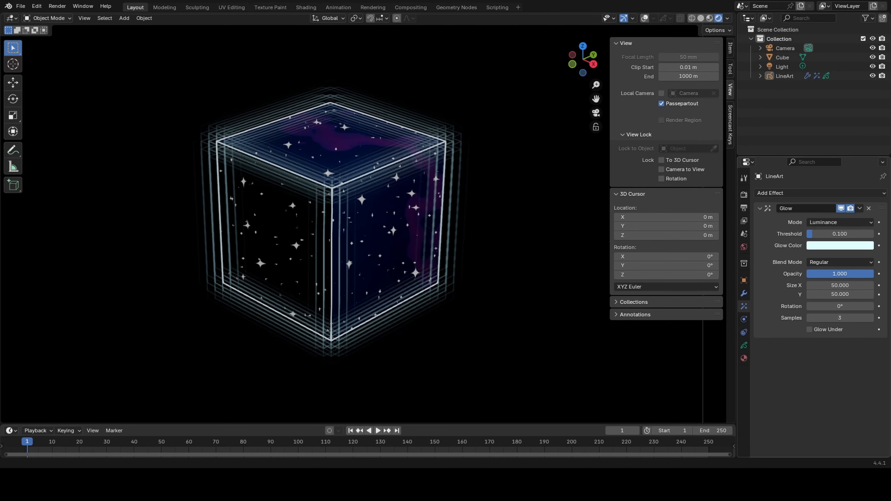
pyautogui.moveTo(859, 274); pyautogui.dragTo(844, 285)
pyautogui.press('Return')
pyautogui.scroll(3, 402, 211)
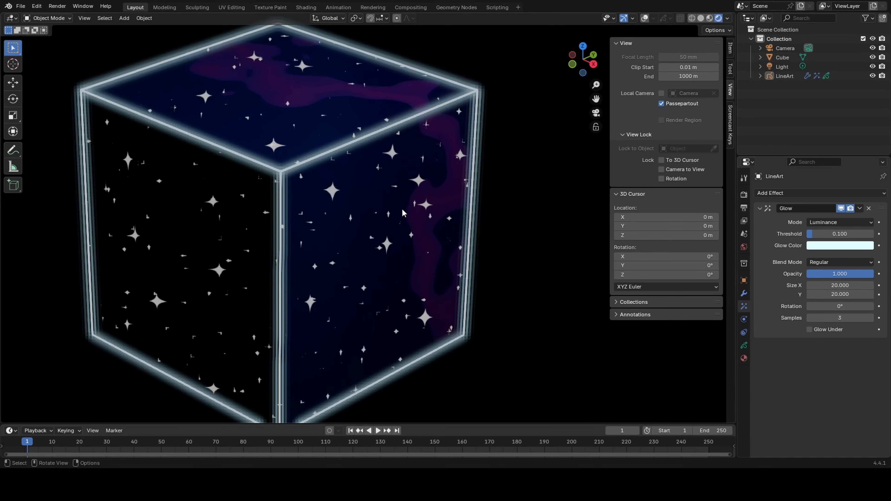
# Compare several blend modes on the line art's Glow effect and set it to Add
pyautogui.click(842, 263)
pyautogui.click(831, 283)
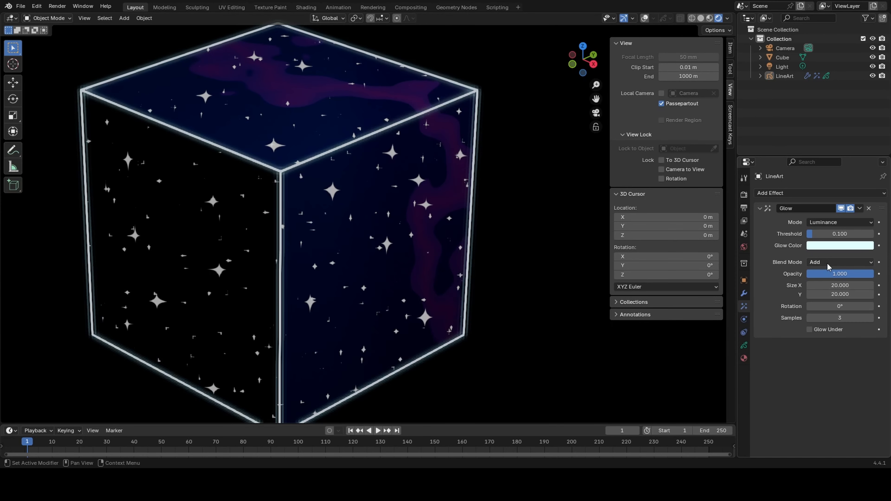
pyautogui.click(829, 264)
pyautogui.click(827, 293)
pyautogui.click(825, 264)
pyautogui.click(824, 303)
pyautogui.click(819, 262)
pyautogui.click(817, 283)
# Set the Glow effect's size to 25 in X and Y and fine-tune its number of samples
pyautogui.doubleClick(831, 285)
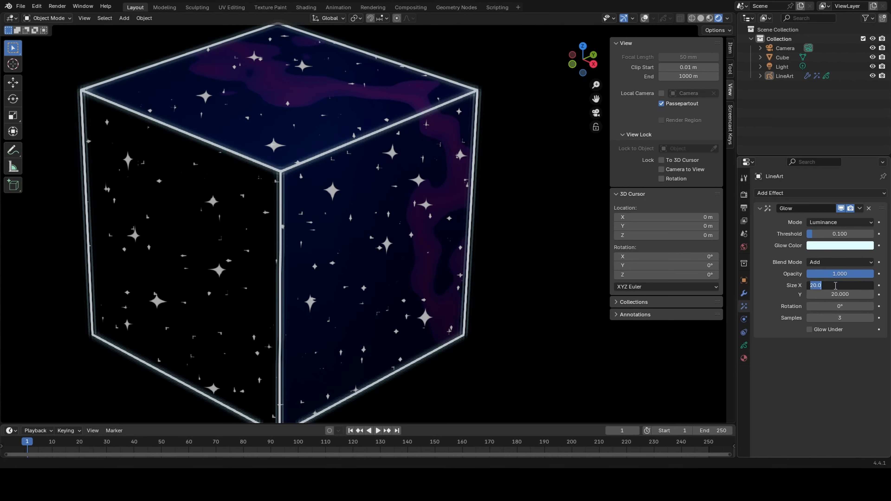
pyautogui.write('25')
pyautogui.press('Tab')
pyautogui.write('25')
pyautogui.click(870, 318)
pyautogui.click(870, 318)
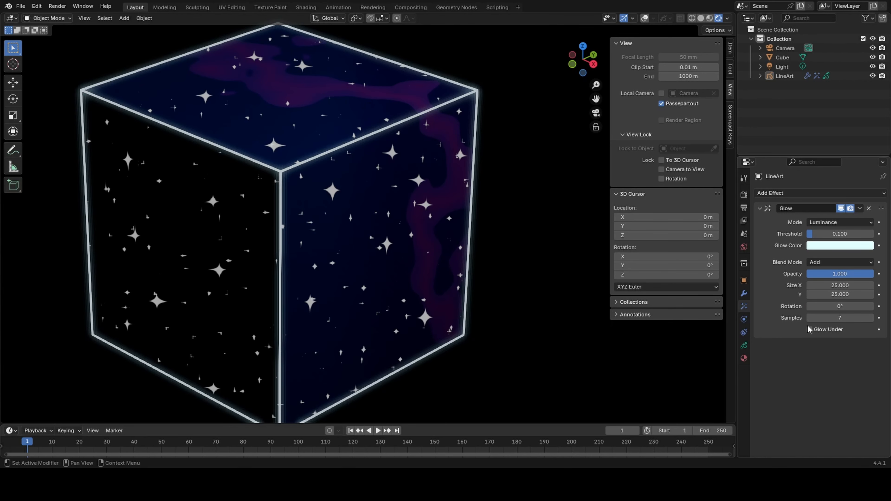
pyautogui.click(808, 318)
pyautogui.click(809, 317)
pyautogui.click(809, 318)
pyautogui.click(808, 317)
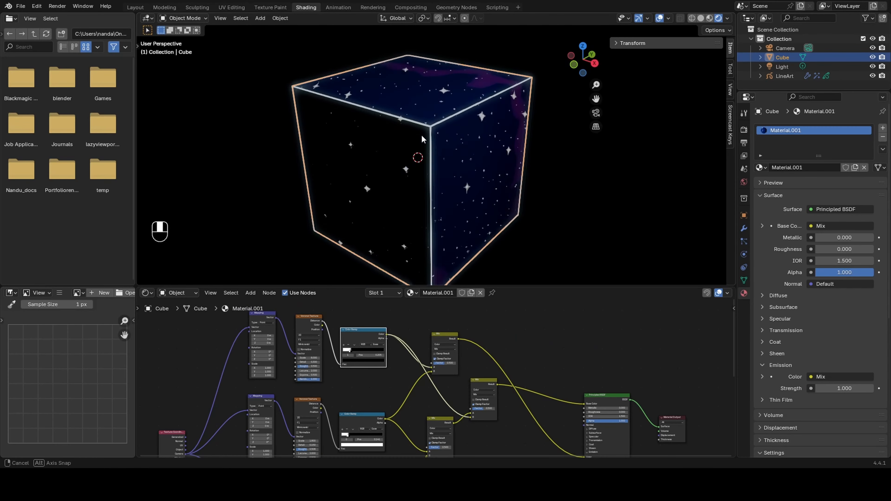
# Increase the large-star Voronoi Texture's Scale to 2.500 and inspect the stars on the outlined cube
pyautogui.doubleClick(311, 410)
pyautogui.hotkey('ctrl', 'z')
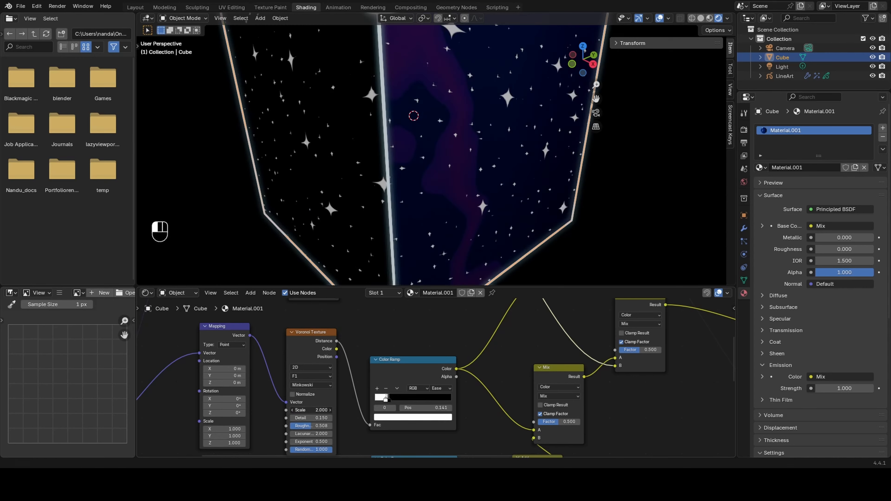
pyautogui.press('Return')
pyautogui.moveTo(414, 217); pyautogui.dragTo(519, 153, button='middle')
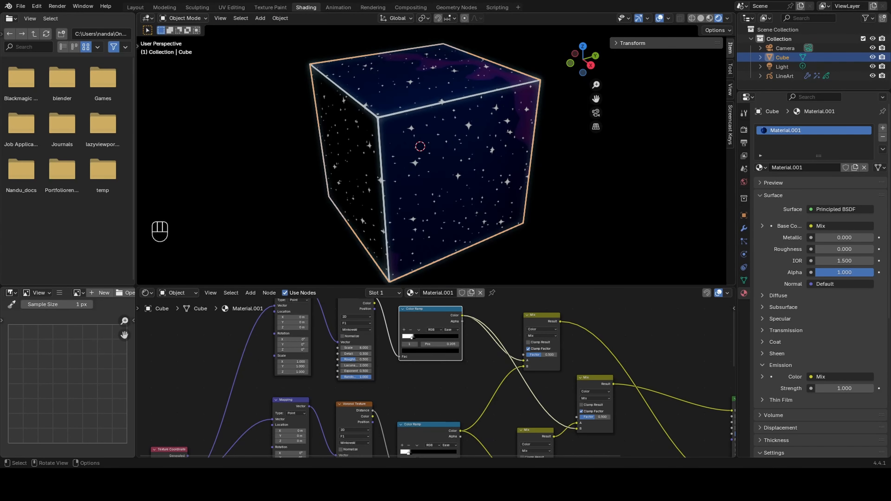
pyautogui.scroll(-1, 405, 187)
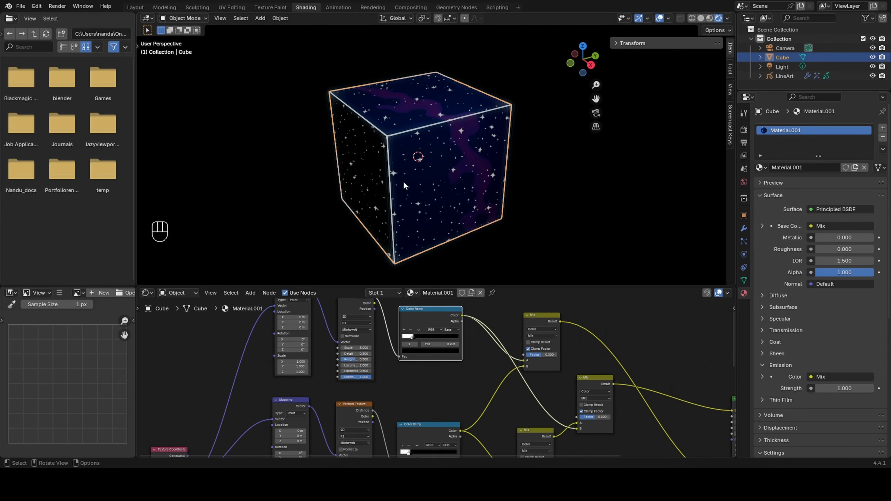
# Change the Image Editor area to a Timeline and keyframe the large-star Mapping node's rotation of 0° at frame 1
pyautogui.scroll(9, 320, 359)
pyautogui.click(11, 292)
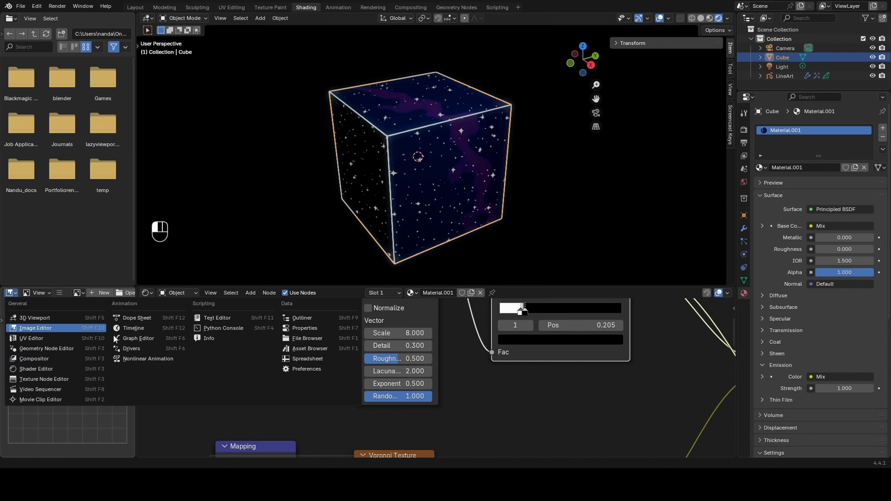
pyautogui.click(67, 315)
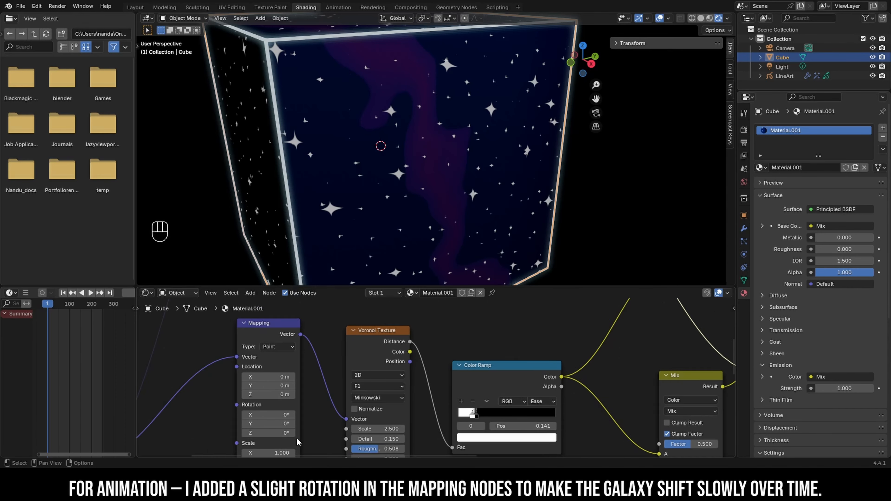
pyautogui.scroll(1, 298, 439)
pyautogui.rightClick(268, 434)
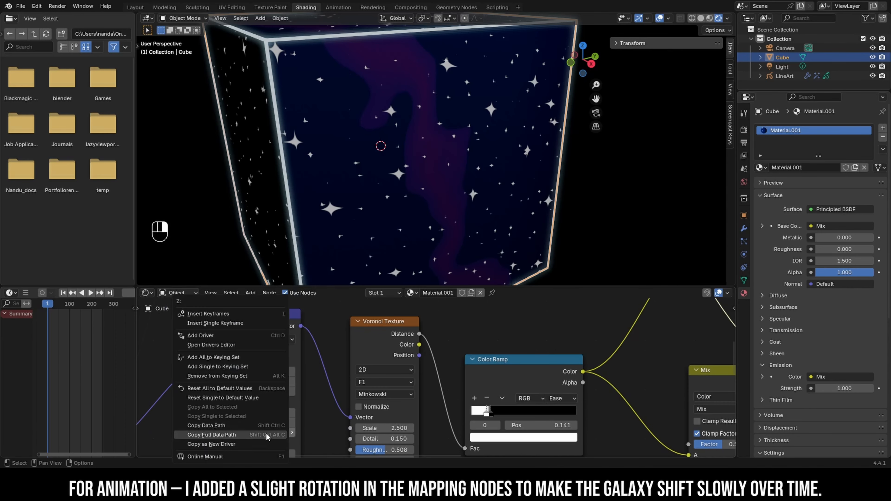
pyautogui.click(209, 312)
# Keyframe the large-star Mapping node's rotation further along the timeline, set Z to 2° around frame 130, and play the animation
pyautogui.moveTo(98, 306); pyautogui.dragTo(79, 306)
pyautogui.rightClick(276, 423)
pyautogui.click(211, 297)
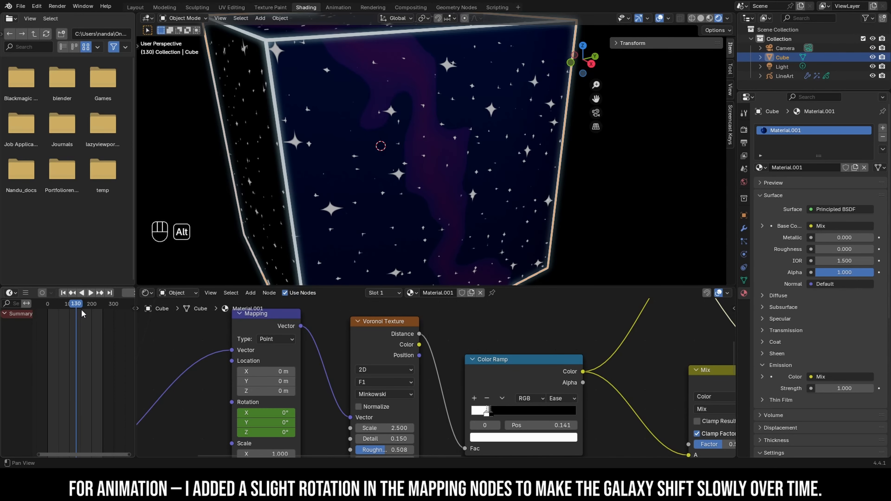
pyautogui.write('2')
pyautogui.press('Return')
pyautogui.press('space')
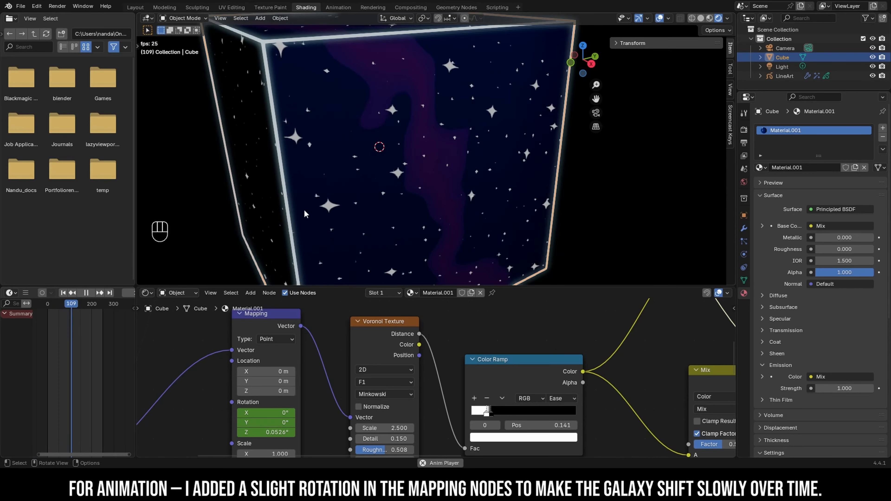
pyautogui.moveTo(351, 168)
pyautogui.mouseDown(button='middle')
pyautogui.moveTo(321, 199)
pyautogui.moveTo(351, 182)
pyautogui.mouseUp(button='middle')
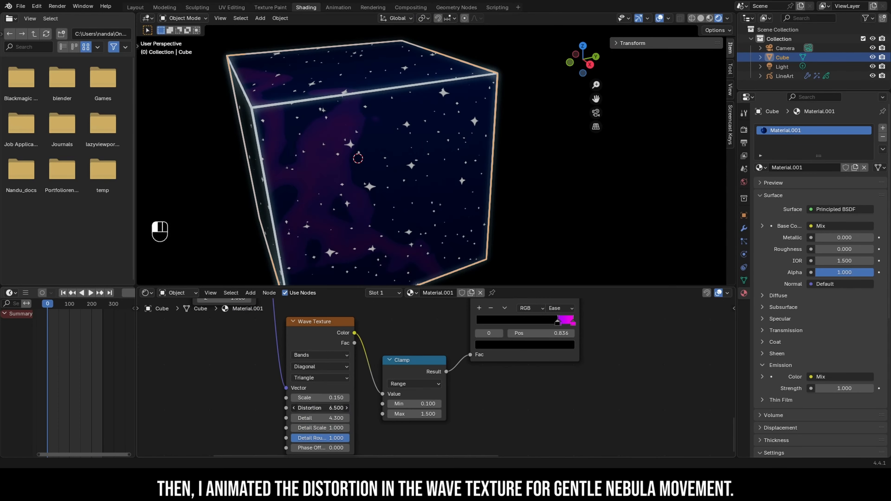
# Keyframe the nebula Wave Texture's Distortion at 5.200 at the timeline's end and with a changed value at frame 125
pyautogui.hotkey('ctrl', 'z')
pyautogui.click(103, 306)
pyautogui.rightClick(324, 408)
pyautogui.click(322, 351)
pyautogui.moveTo(72, 306); pyautogui.dragTo(75, 309)
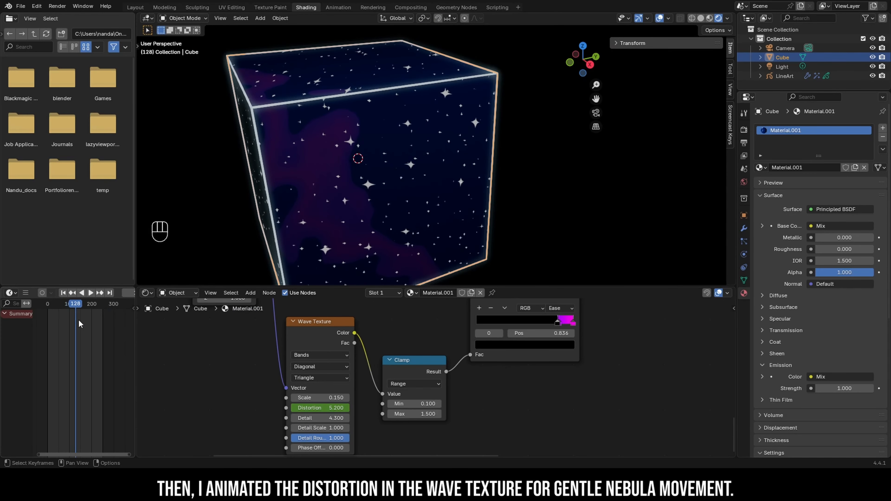
pyautogui.rightClick(320, 408)
pyautogui.click(312, 351)
pyautogui.rightClick(310, 408)
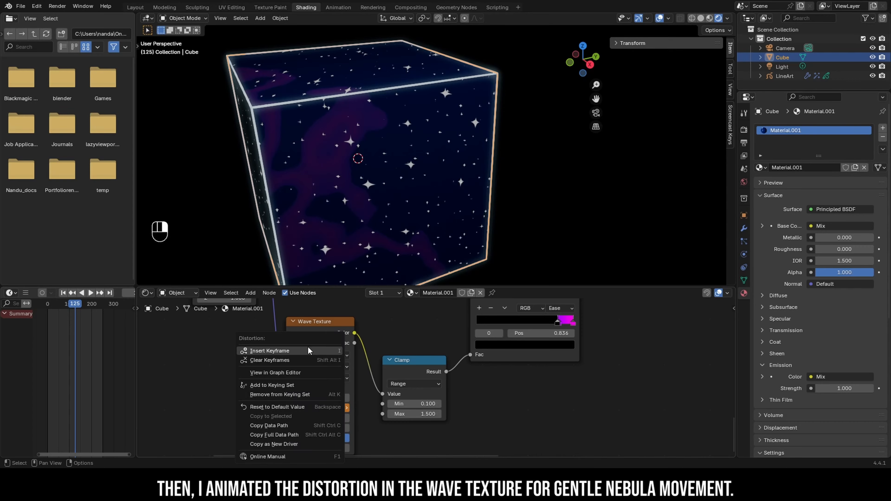
pyautogui.click(308, 351)
# Play the animation from the start and examine the nebula and star movement around the cube
pyautogui.click(48, 304)
pyautogui.press('space')
pyautogui.moveTo(314, 171)
pyautogui.mouseDown(button='middle')
pyautogui.moveTo(309, 182)
pyautogui.moveTo(315, 175)
pyautogui.mouseUp(button='middle')
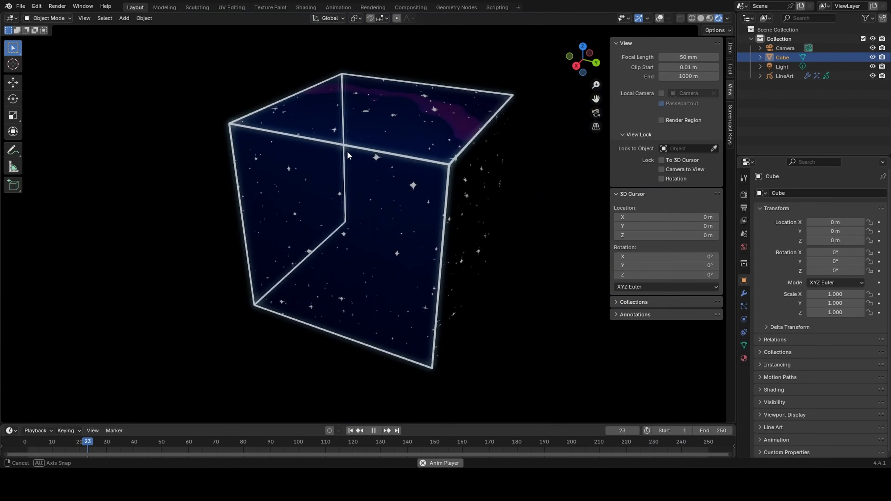
pyautogui.moveTo(347, 150); pyautogui.dragTo(384, 155, button='middle')
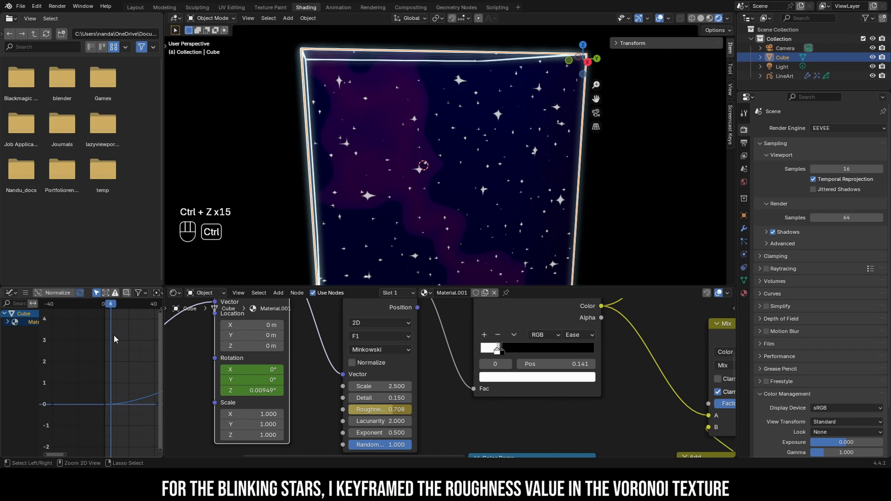
# Undo the earlier Roughness keyframe trials, then keyframe the large-star Voronoi Texture's Roughness at 1.000 on frame 16
pyautogui.moveTo(139, 339); pyautogui.dragTo(114, 339, button='middle')
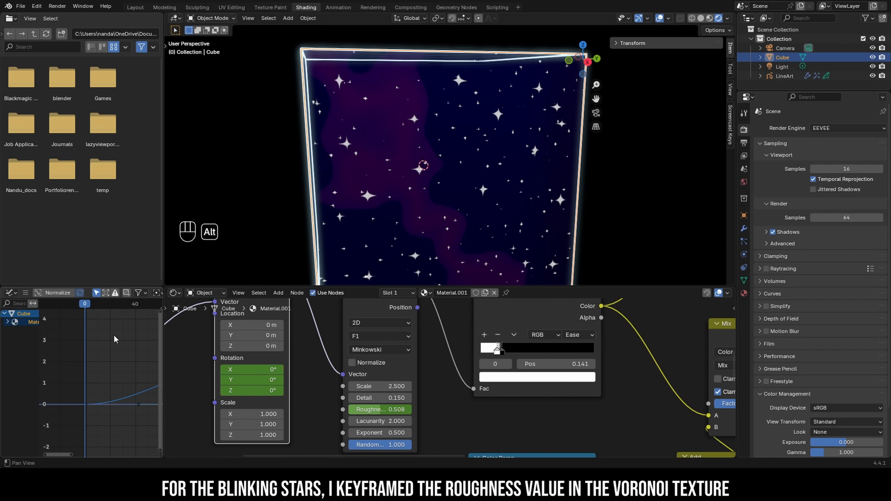
pyautogui.hotkey('ctrl', 'z')
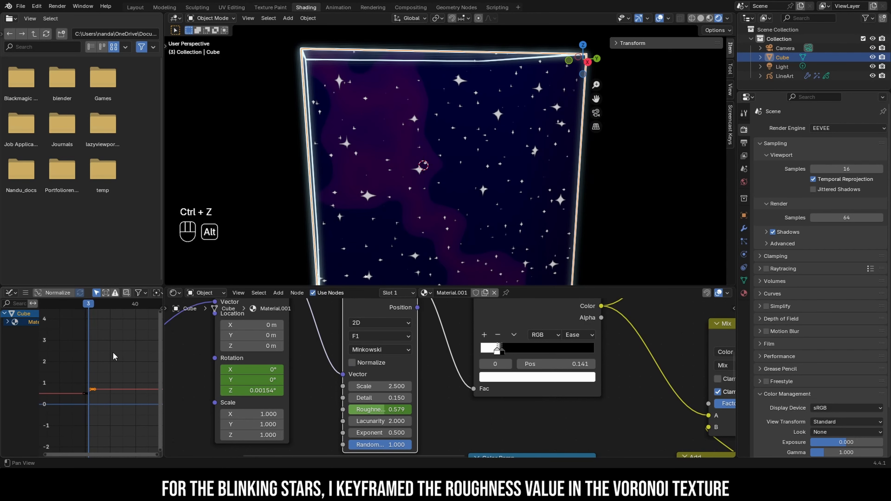
pyautogui.press('alt')
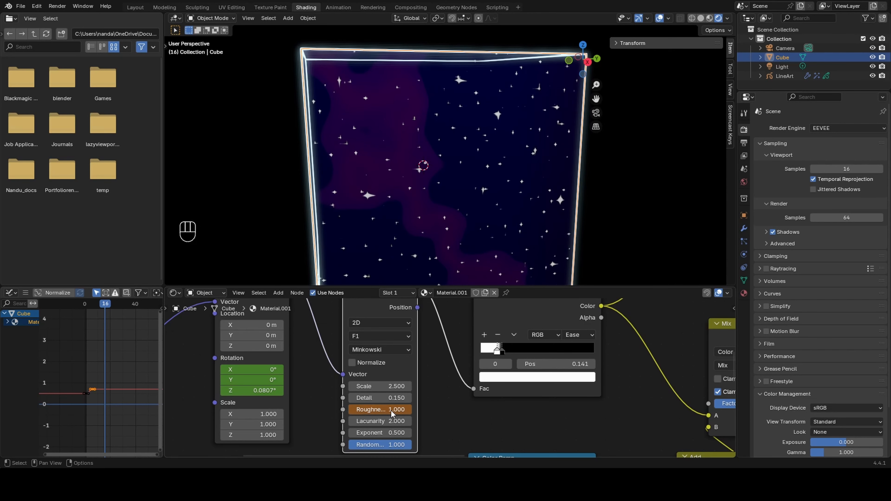
pyautogui.press('i')
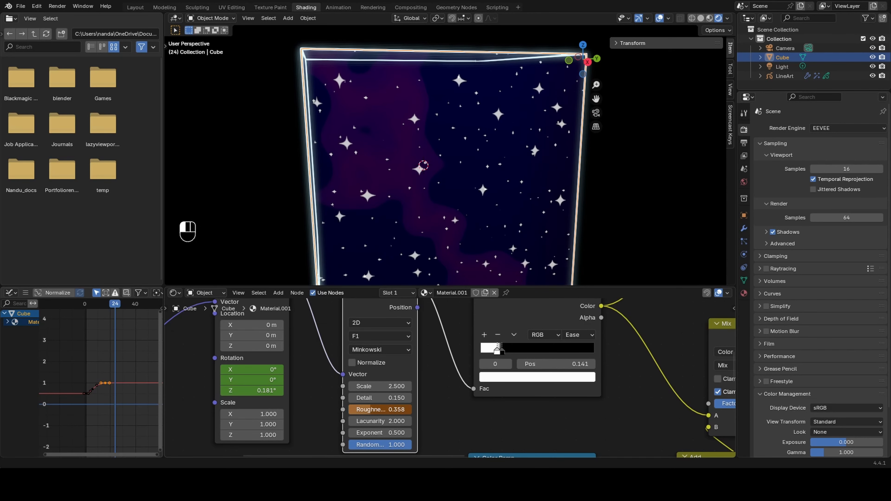
# Keyframe the large-star Voronoi Texture's Roughness at 0.375 on frame 24 and at 0.742 on frame 32
pyautogui.moveTo(371, 410); pyautogui.dragTo(369, 410)
pyautogui.rightClick(370, 410)
pyautogui.click(356, 353)
pyautogui.keyDown('ctrl'); pyautogui.scroll(-3, 112, 386); pyautogui.keyUp('ctrl')
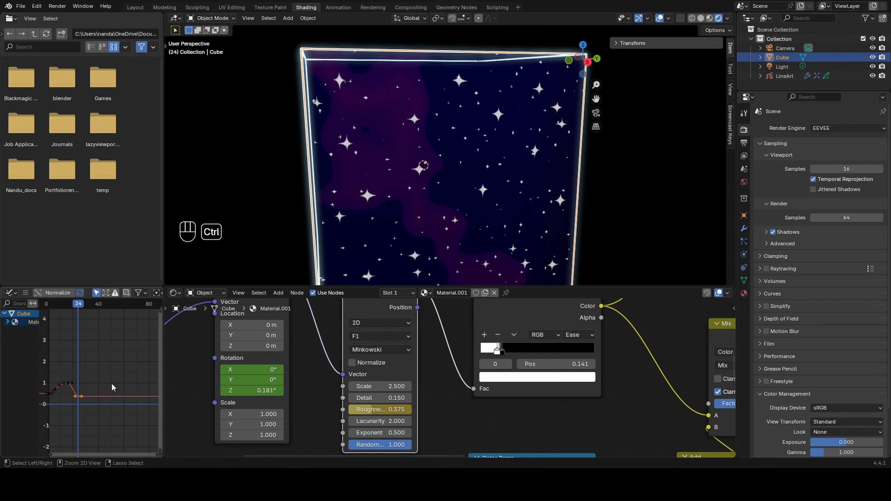
pyautogui.keyDown('alt'); pyautogui.scroll(-2, 82, 332); pyautogui.keyUp('alt')
pyautogui.moveTo(371, 410); pyautogui.dragTo(394, 410)
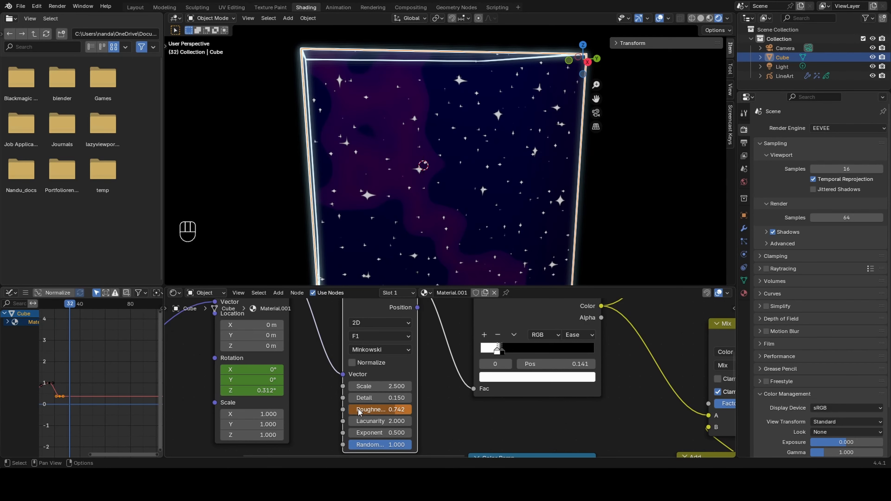
pyautogui.press('i')
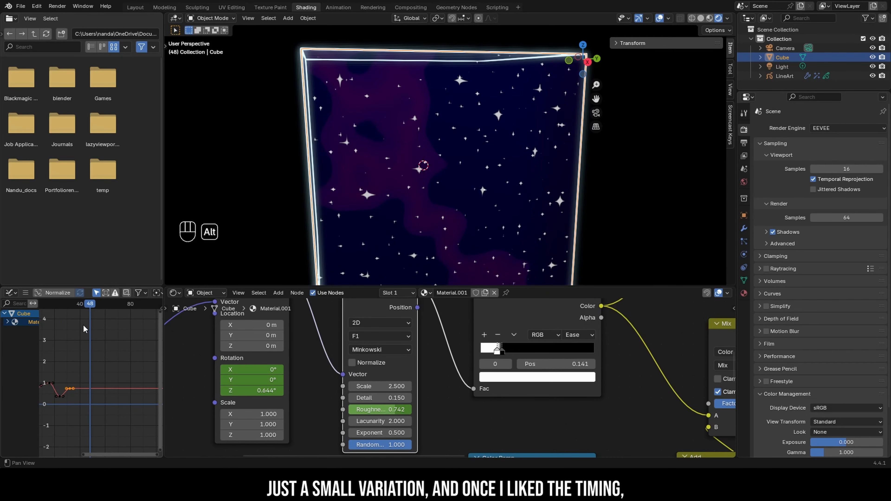
# Keyframe the large-star Voronoi Texture's Roughness at 0.504 on frame 48
pyautogui.press('BackSpace')
pyautogui.press('BackSpace')
pyautogui.press('BackSpace')
pyautogui.press('BackSpace')
pyautogui.press('BackSpace')
pyautogui.press('BackSpace')
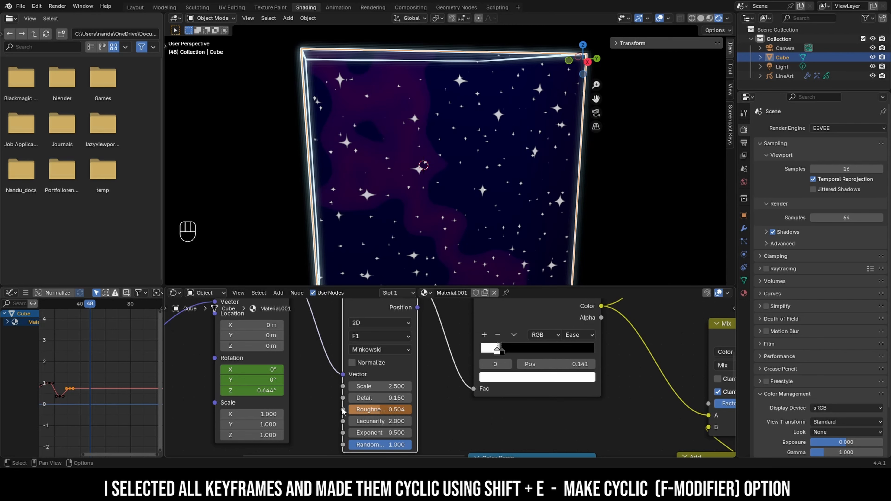
# Make all the Roughness keyframes in the Graph Editor repeat with the Make Cyclic (F-Modifier) option and play the animation
pyautogui.moveTo(61, 399); pyautogui.dragTo(98, 400, button='middle')
pyautogui.press('space')
pyautogui.press('space')
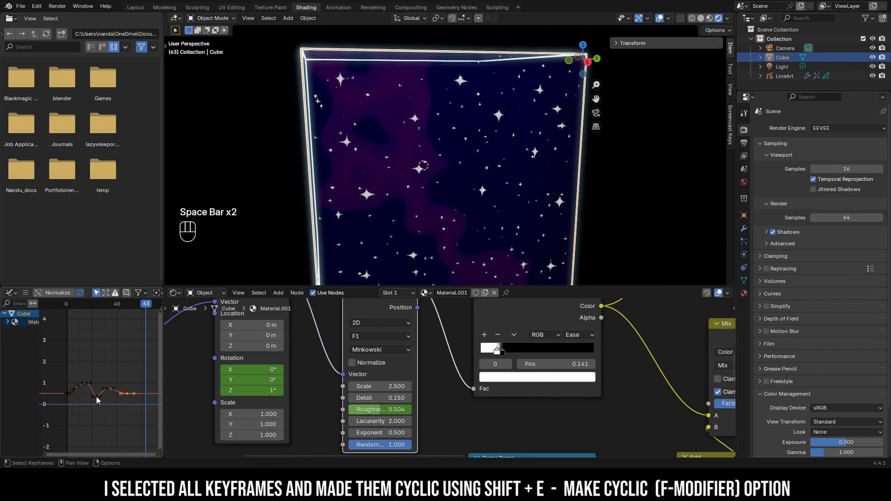
pyautogui.moveTo(137, 366); pyautogui.dragTo(66, 420)
pyautogui.rightClick(80, 389)
pyautogui.moveTo(136, 362); pyautogui.dragTo(66, 412)
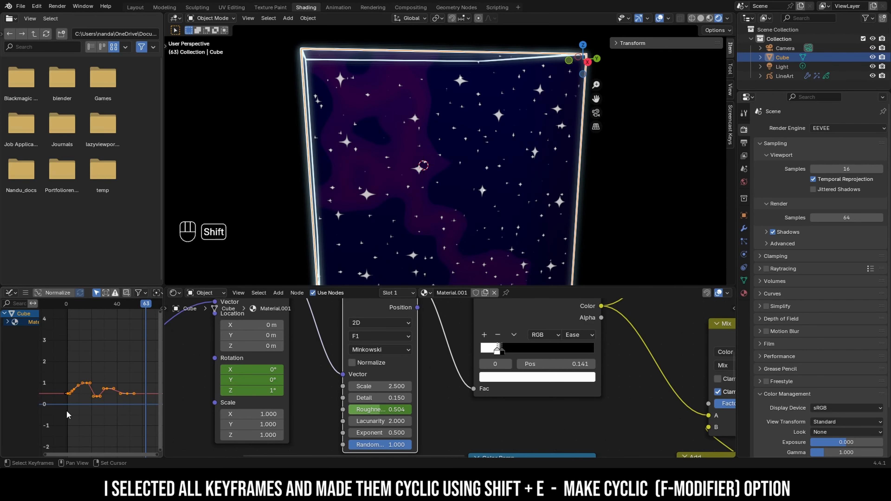
pyautogui.hotkey('shift', 'e')
pyautogui.click(98, 365)
pyautogui.press('space')
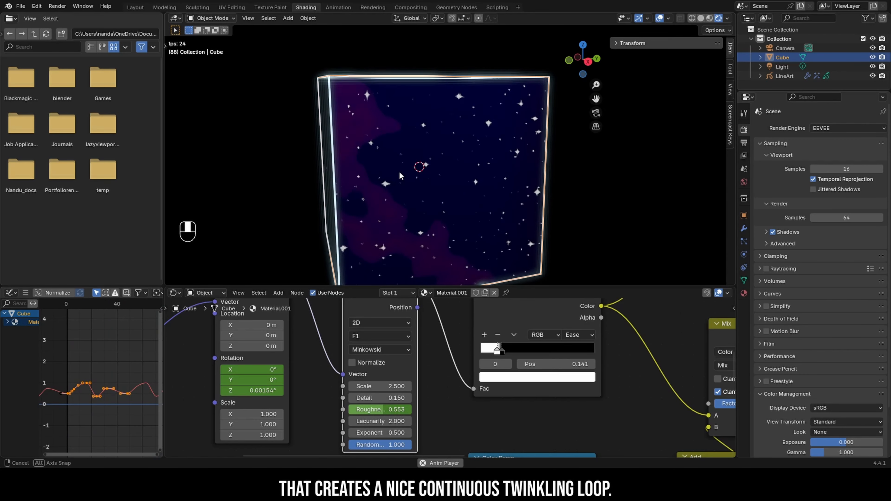